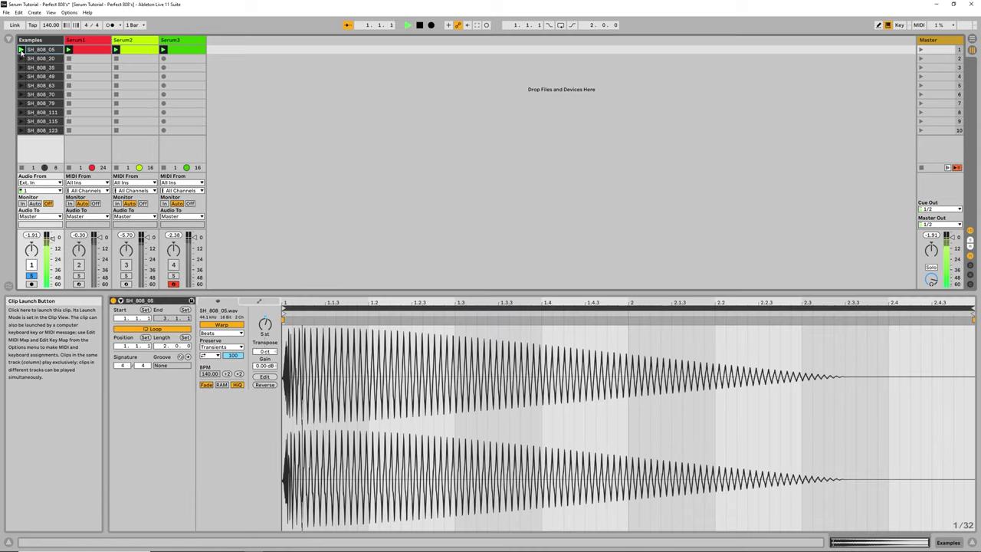
Audition the SH_808 example clips one by one, from SH_808_20 through SH_808_123.
left_click(21, 58)
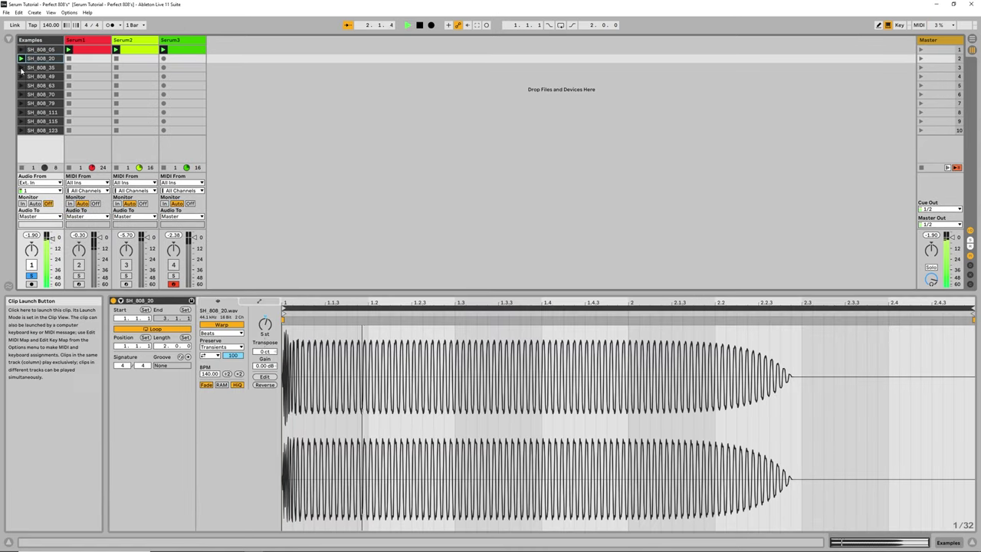
left_click(22, 67)
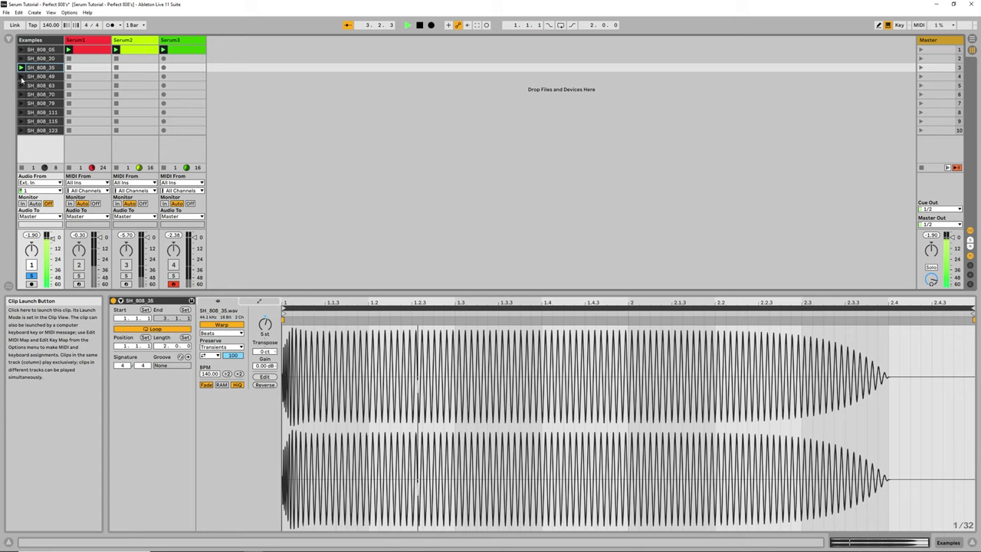
left_click(22, 76)
left_click(21, 86)
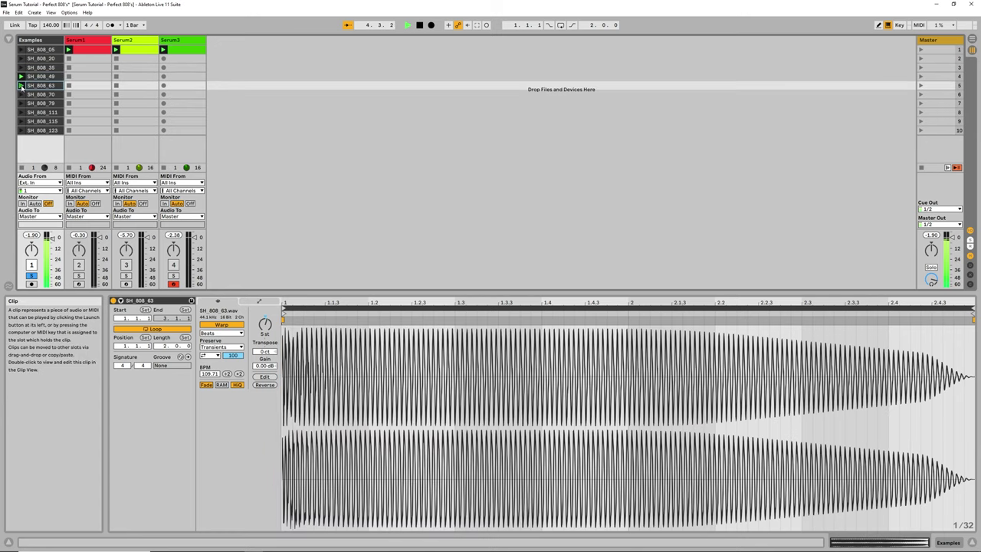
left_click(22, 94)
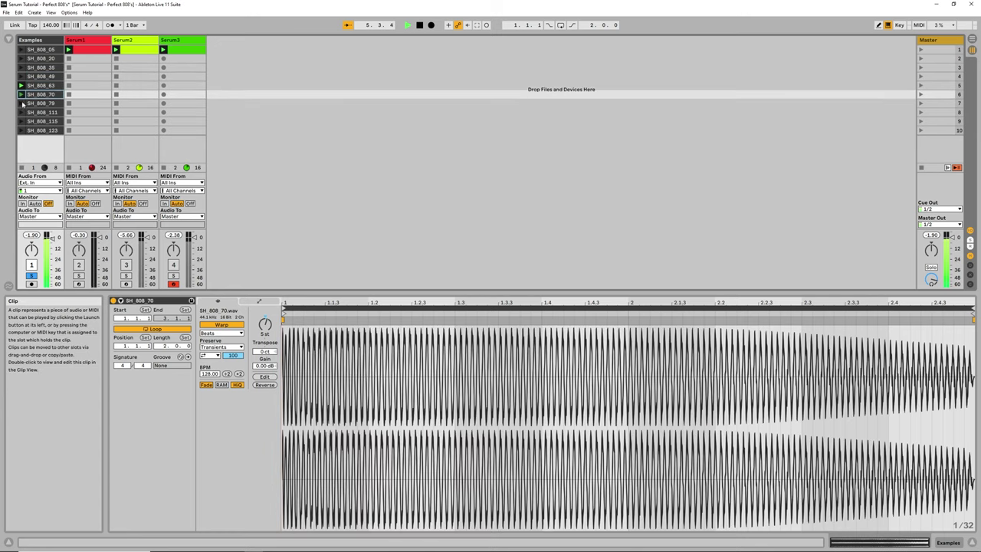
left_click(21, 103)
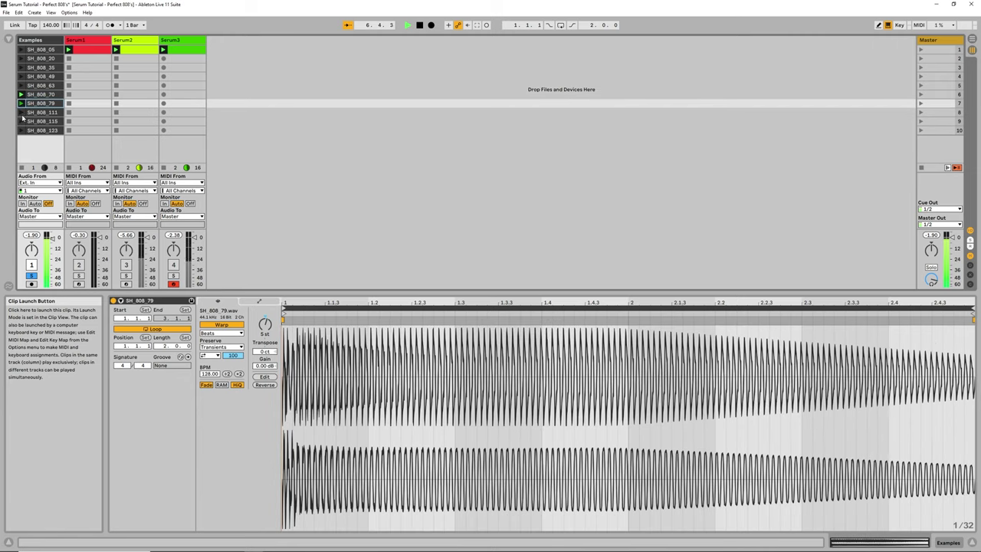
left_click(22, 113)
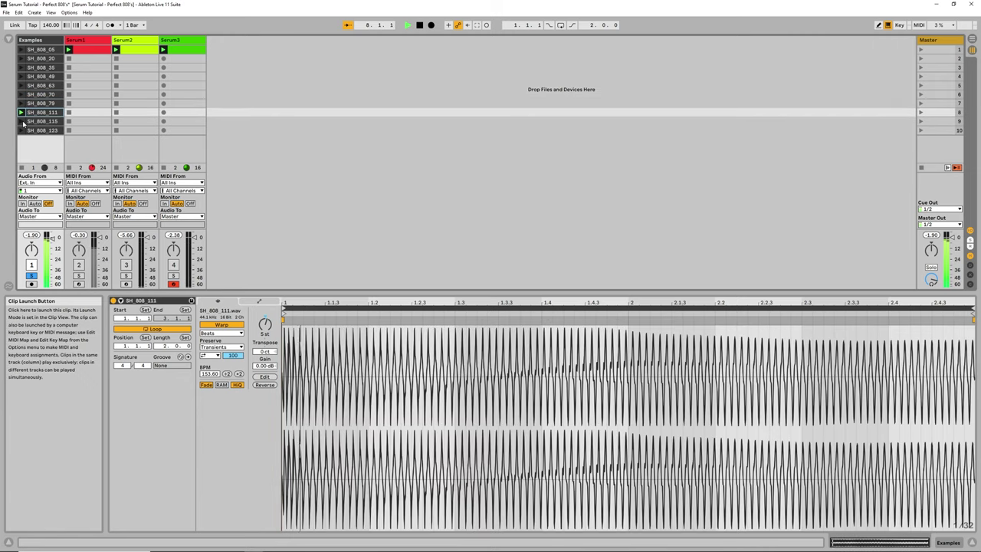
left_click(21, 121)
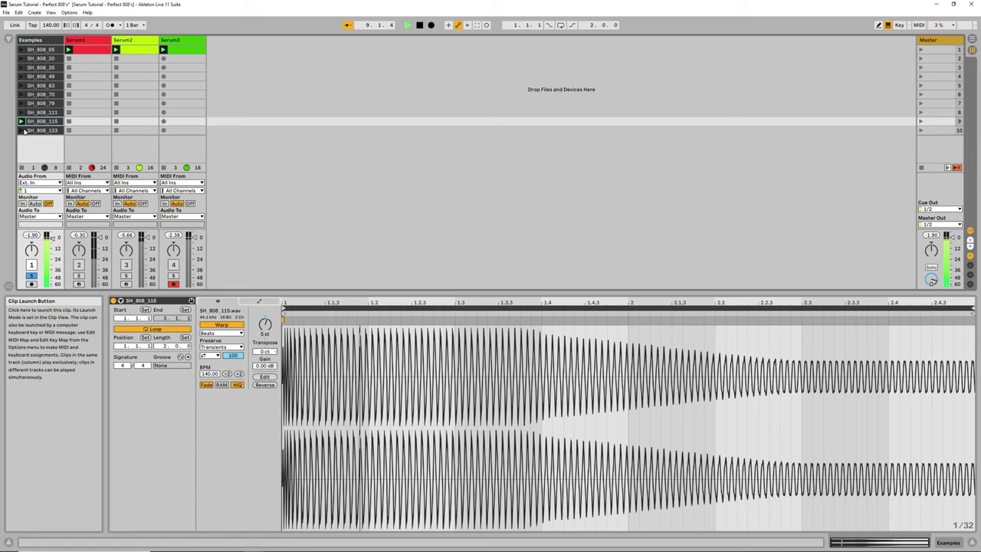
left_click(21, 130)
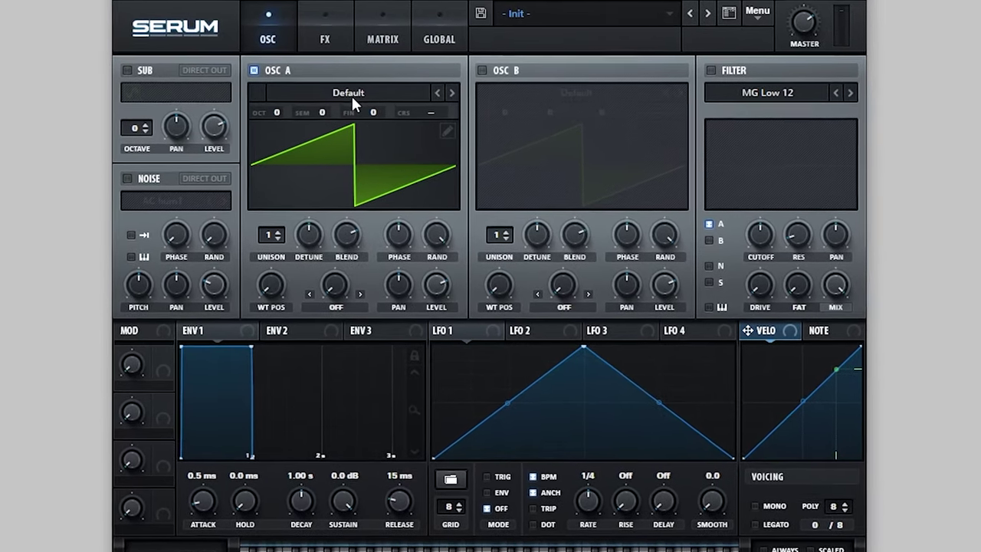
Load Basic Shapes into oscillator A, sweep it to the square wave, and drop it to octave -2.
left_click(358, 87)
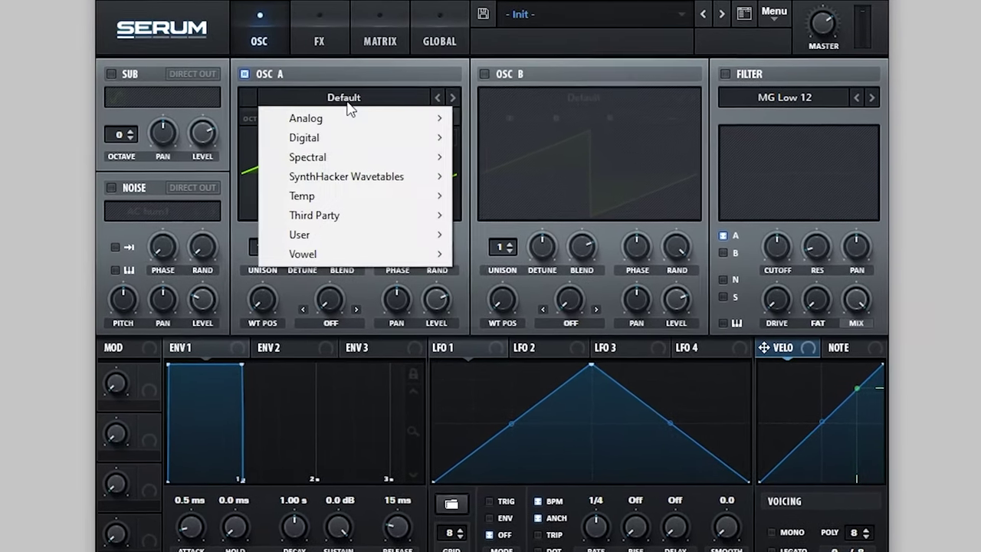
mouse_move(345, 118)
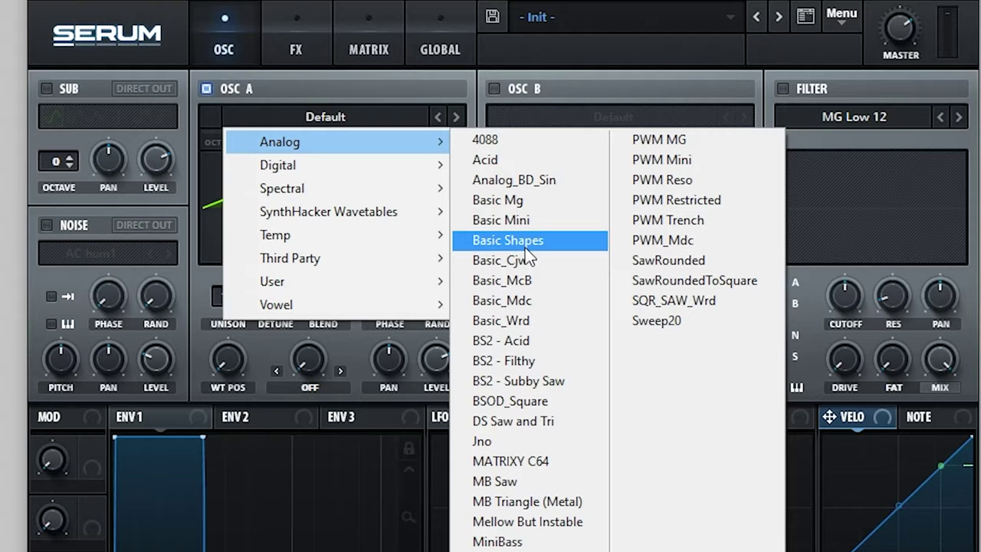
left_click(529, 257)
left_click_drag(217, 344, 234, 272)
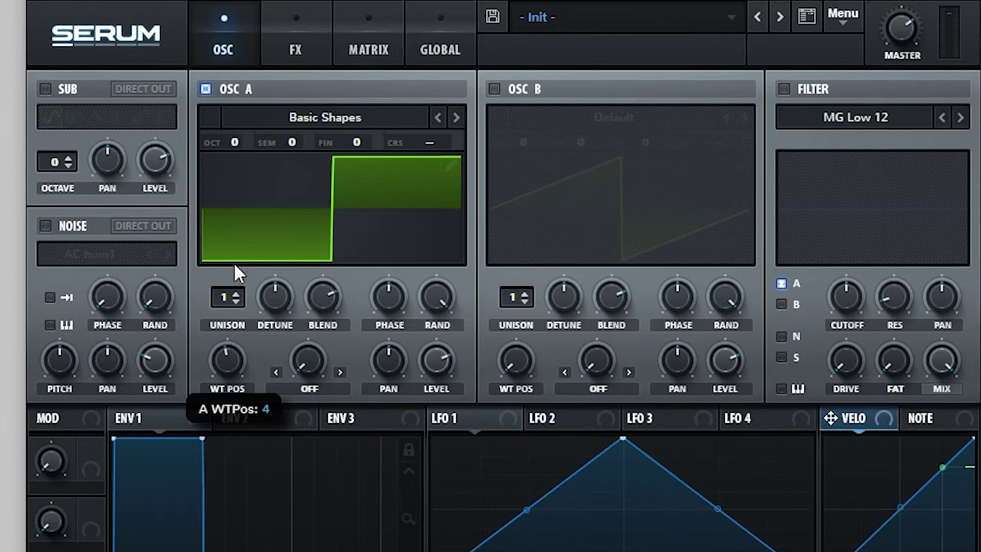
left_click_drag(235, 190, 235, 205)
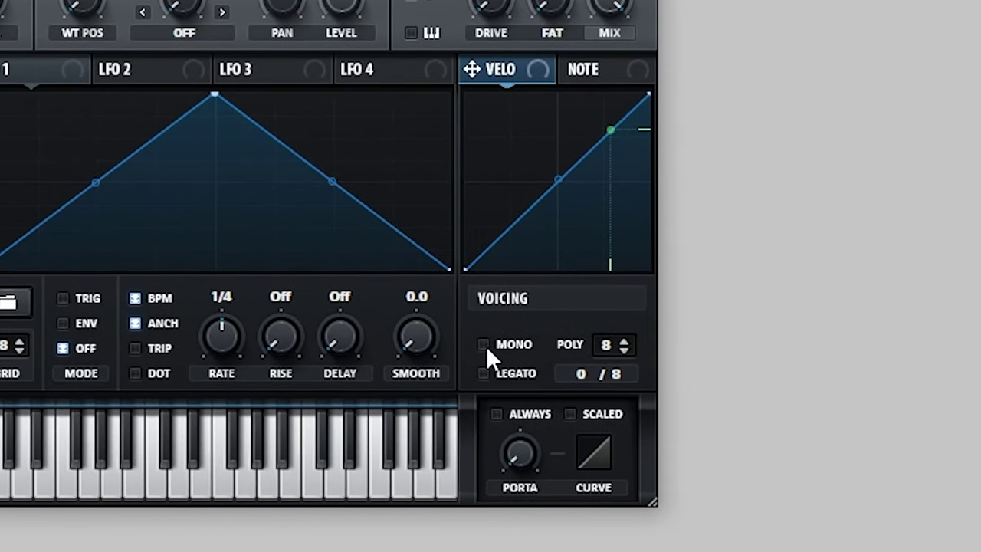
Switch the voicing to Mono and bring up LFO 1's shape and settings.
left_click(483, 345)
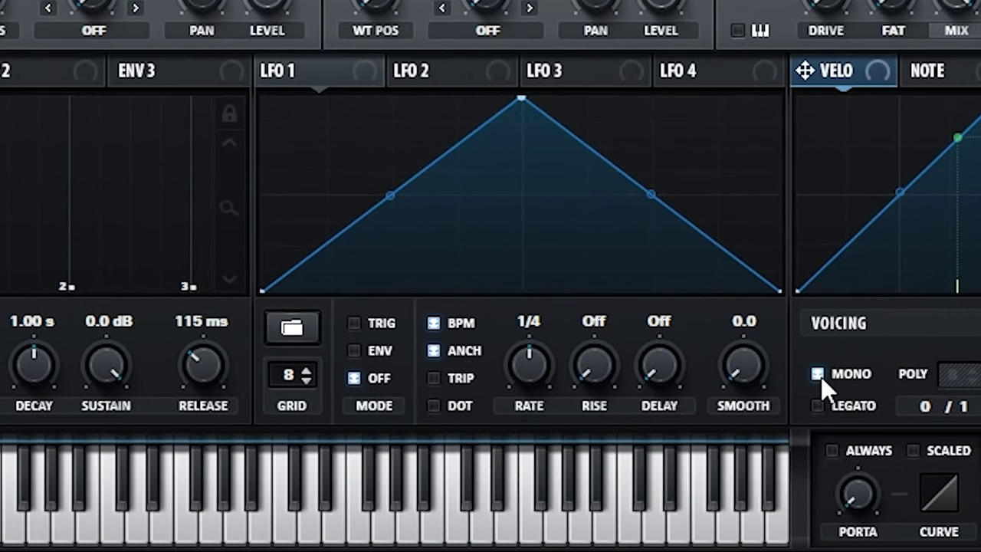
left_click(317, 74)
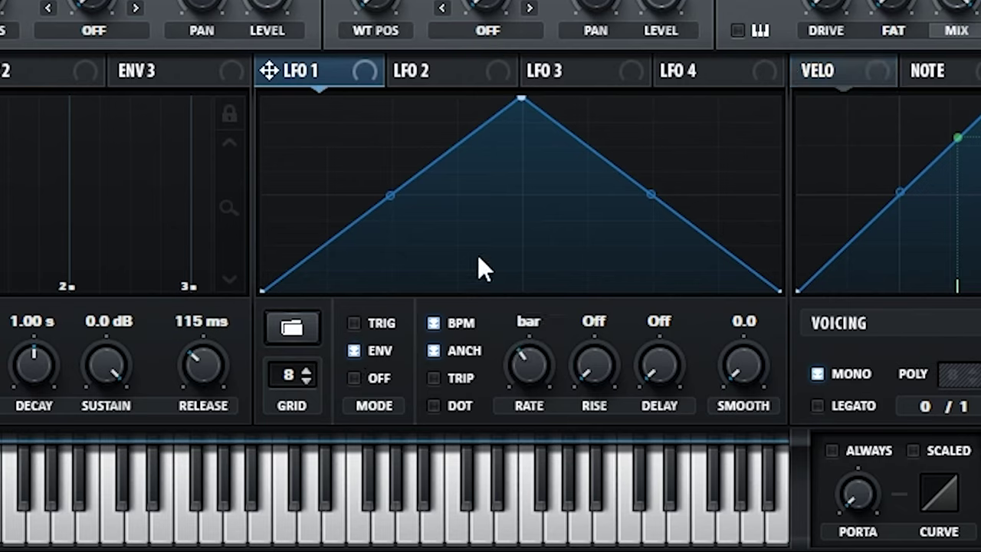
Draw a steep exponential falling curve in LFO 1 and route it to Global Mast.Tun at amount 11.
left_click_drag(524, 103, 264, 97)
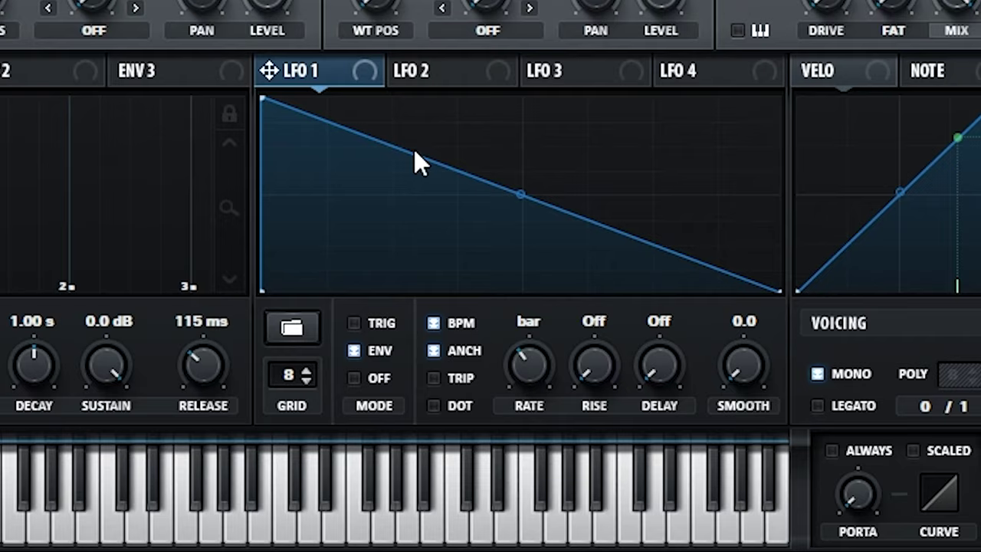
left_click_drag(414, 157, 312, 264)
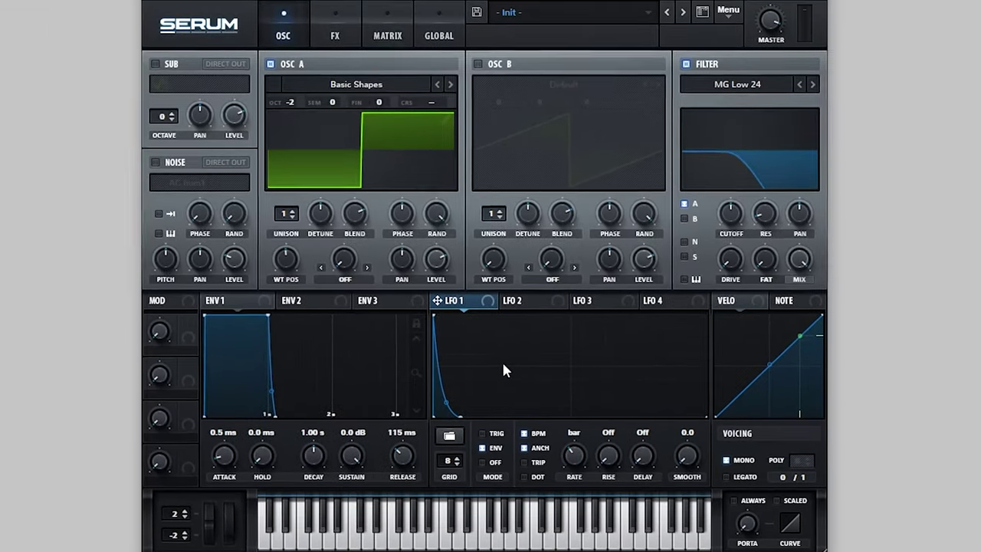
left_click(390, 30)
left_click(180, 87)
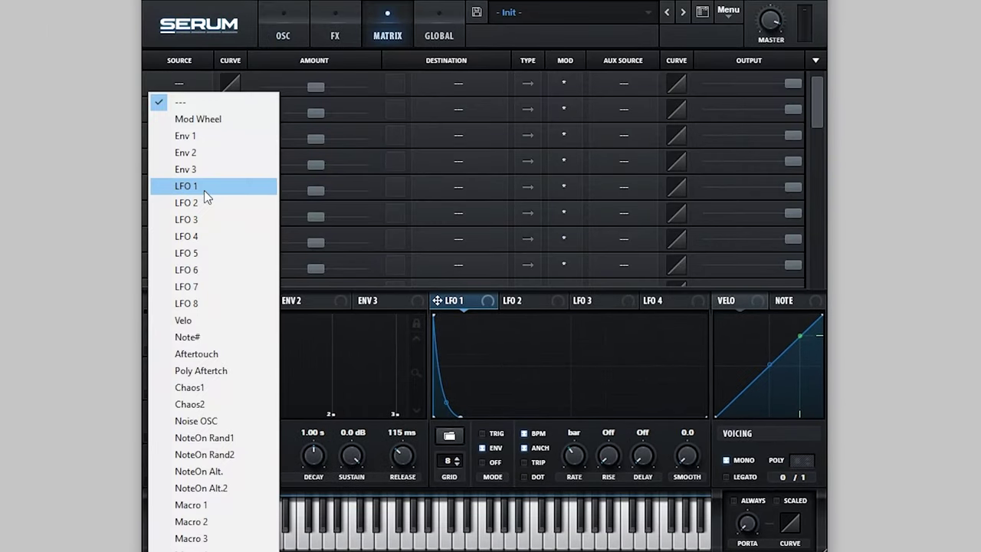
left_click(203, 190)
left_click(464, 87)
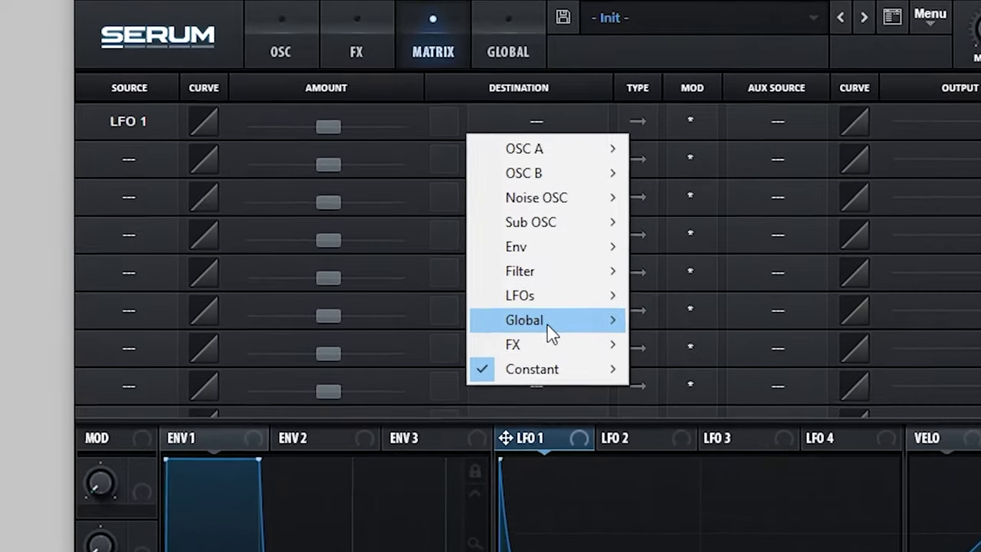
mouse_move(475, 232)
left_click(571, 230)
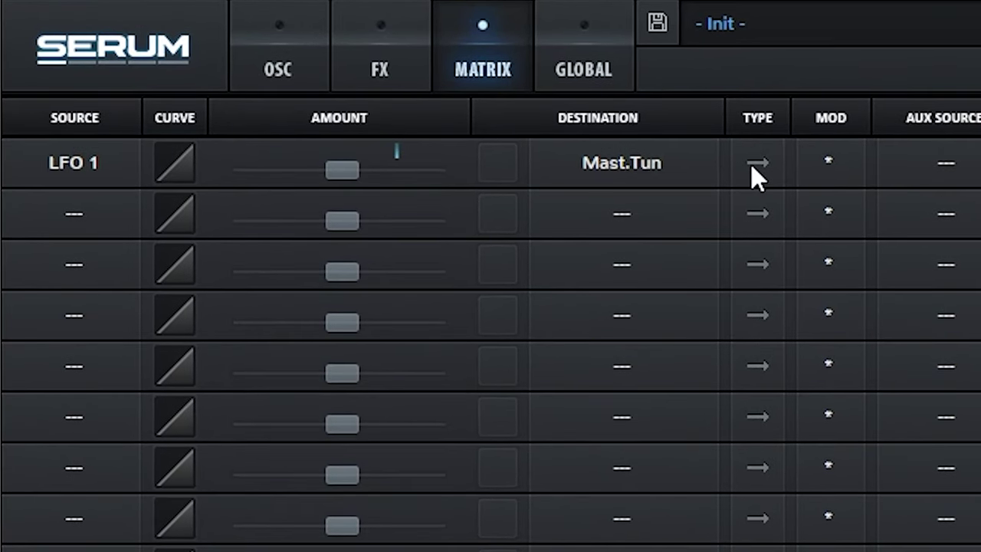
left_click_drag(355, 177, 358, 147)
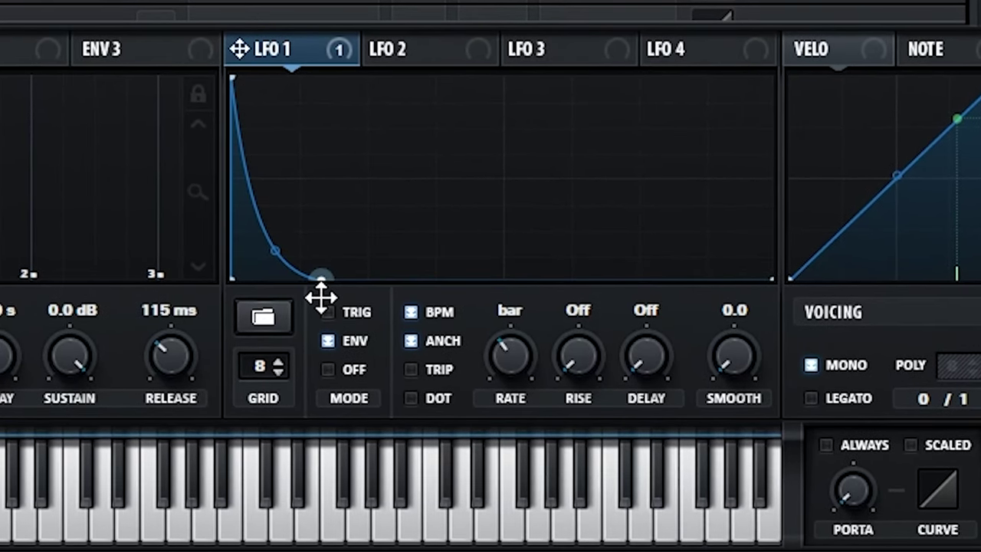
Stretch LFO 1's decay slightly longer and bend it back into a concave curve.
left_click_drag(327, 301, 289, 282)
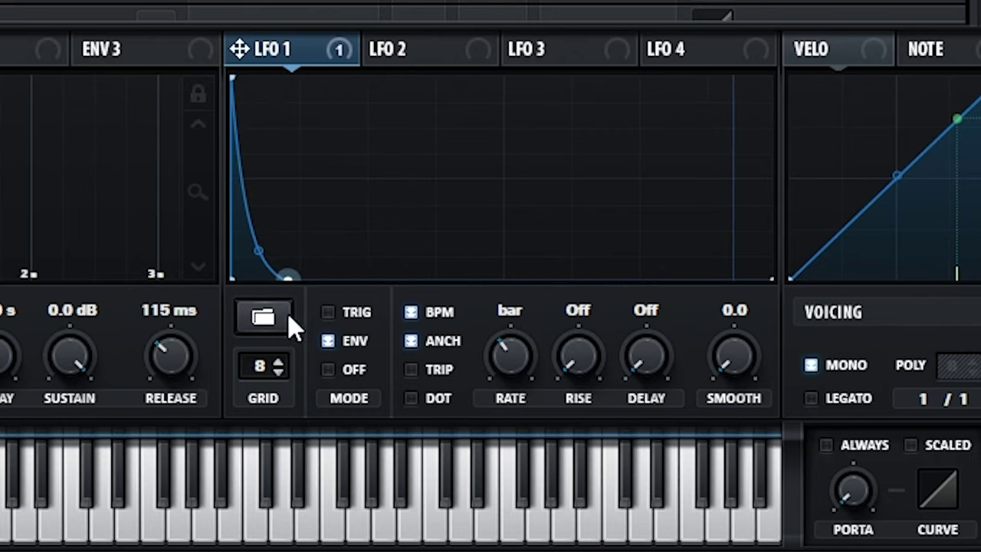
left_click_drag(295, 233, 360, 201)
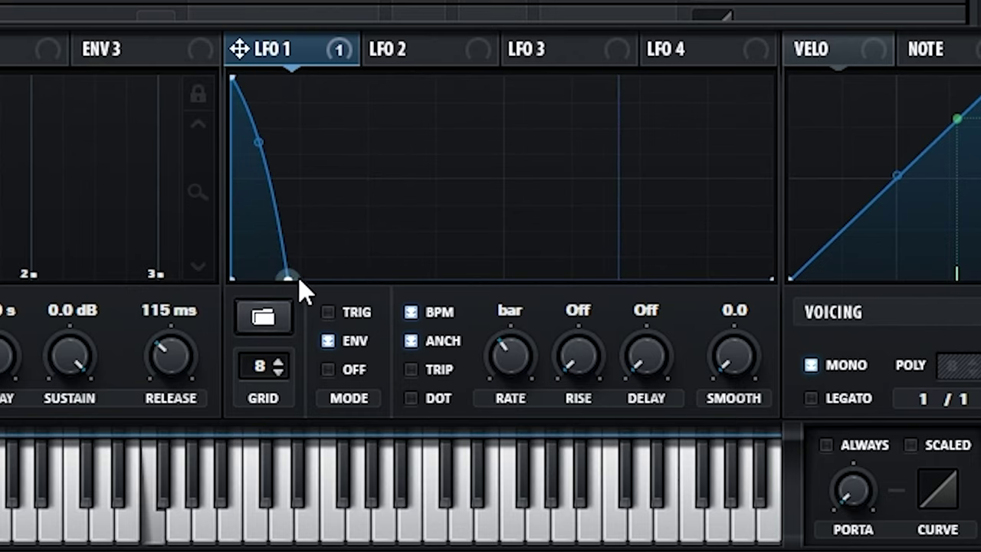
left_click_drag(285, 285, 247, 289)
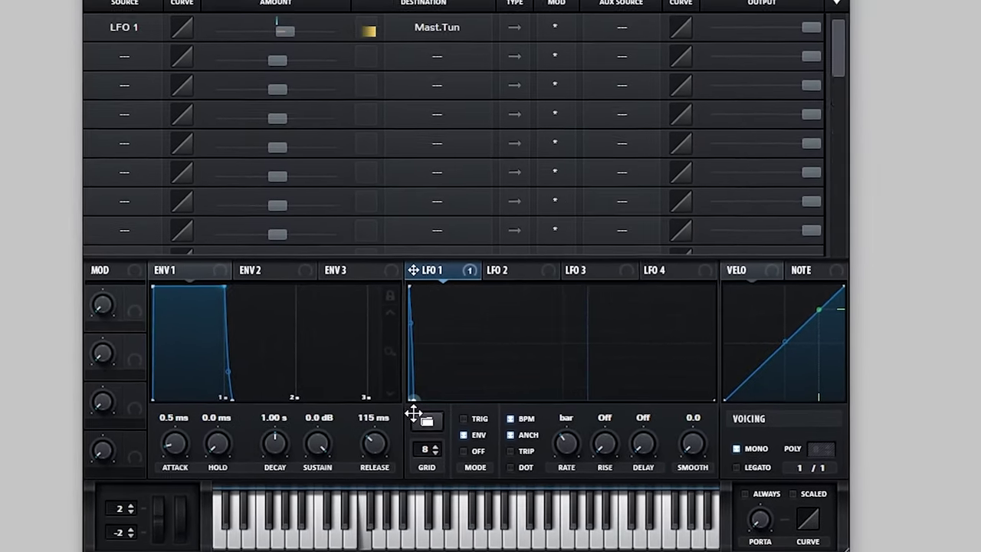
left_click_drag(413, 414, 462, 419)
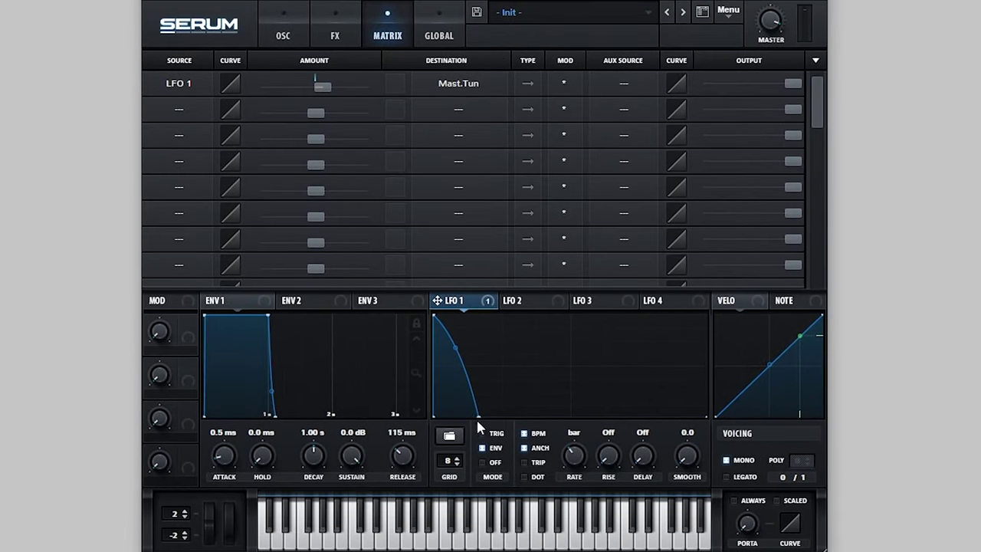
left_click_drag(456, 349, 454, 366)
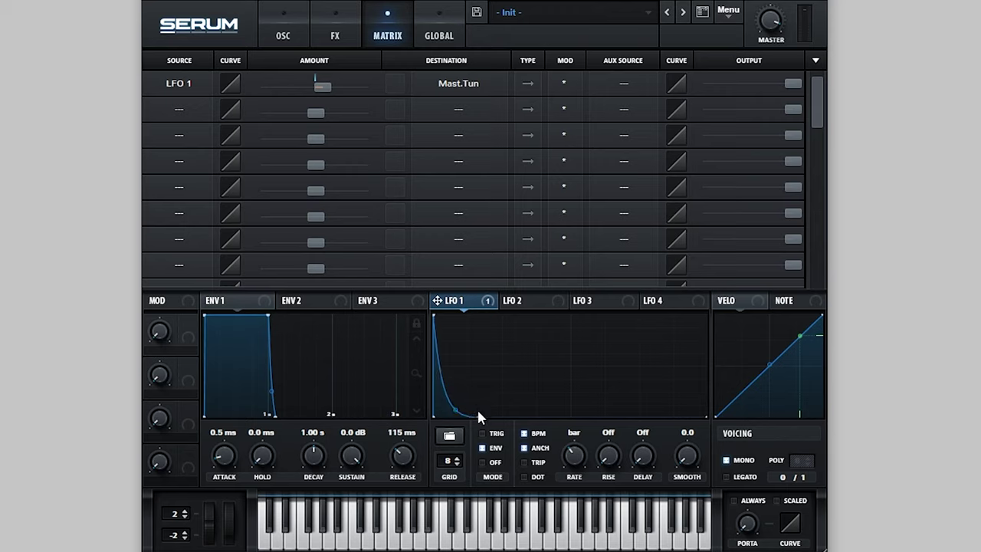
left_click_drag(478, 416, 485, 420)
Assign LFO 1 to the filter cutoff on the oscillator page and set its modulation depth.
left_click(299, 42)
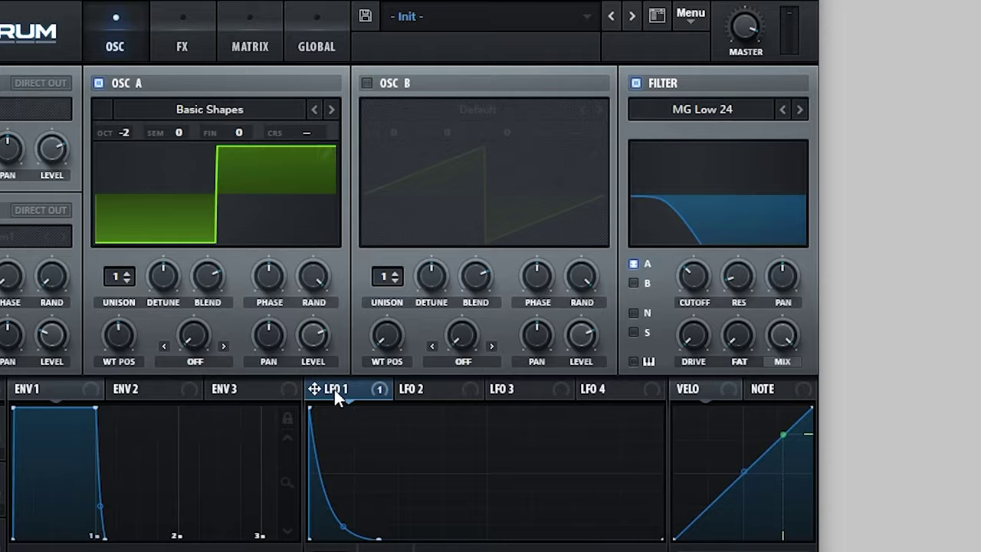
left_click_drag(403, 325, 617, 275)
left_click_drag(556, 358, 659, 321)
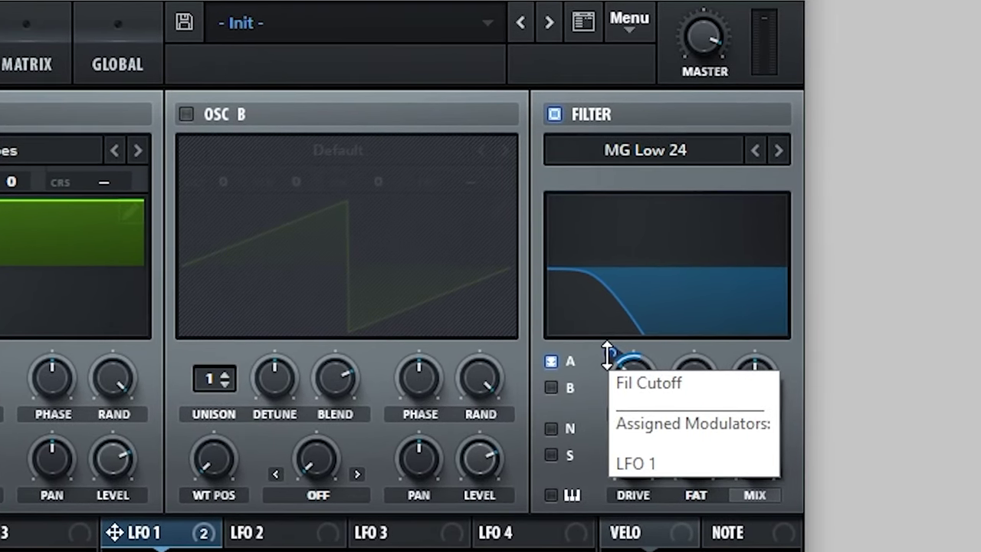
left_click(602, 354)
mouse_move(603, 350)
left_mouse_down()
mouse_move(619, 314)
mouse_move(607, 376)
mouse_move(606, 362)
left_mouse_up()
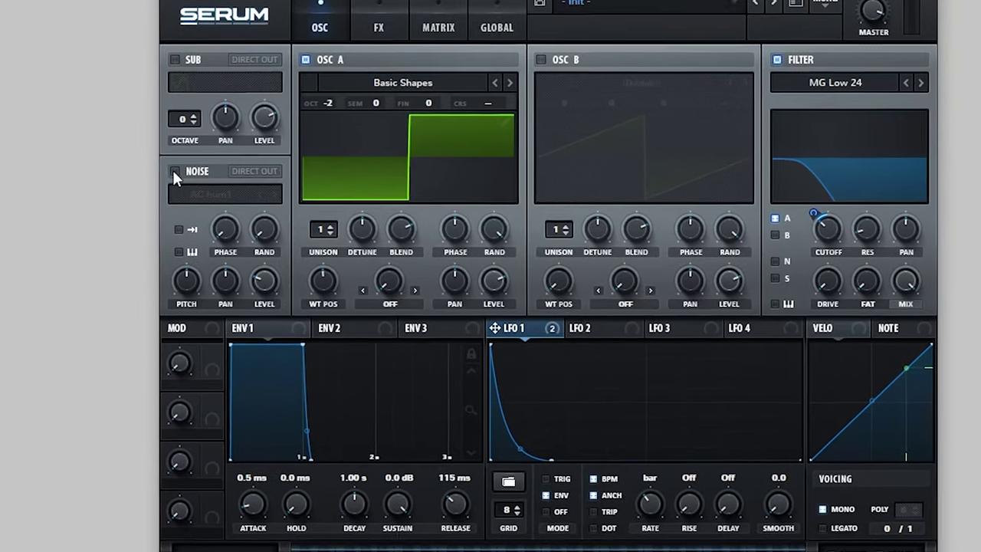
Enable the noise oscillator with direct out at 16% level, stepping to the MicrKrg Noise sample.
left_click(175, 172)
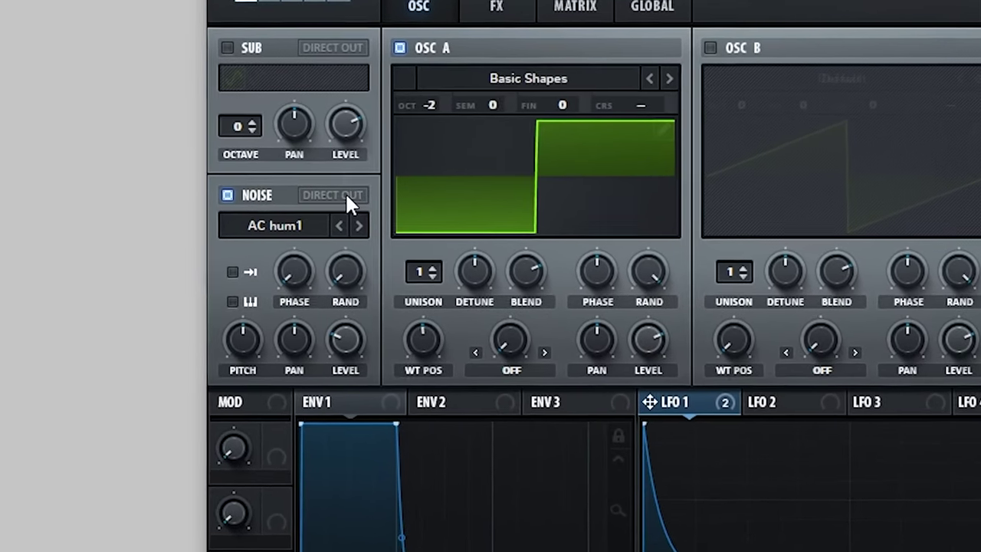
left_click(265, 172)
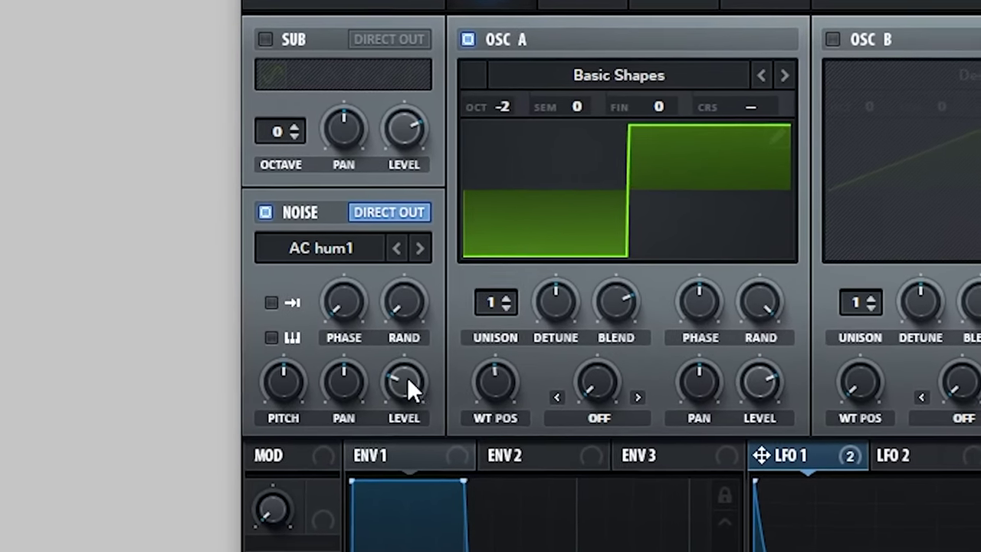
left_click_drag(378, 372, 377, 390)
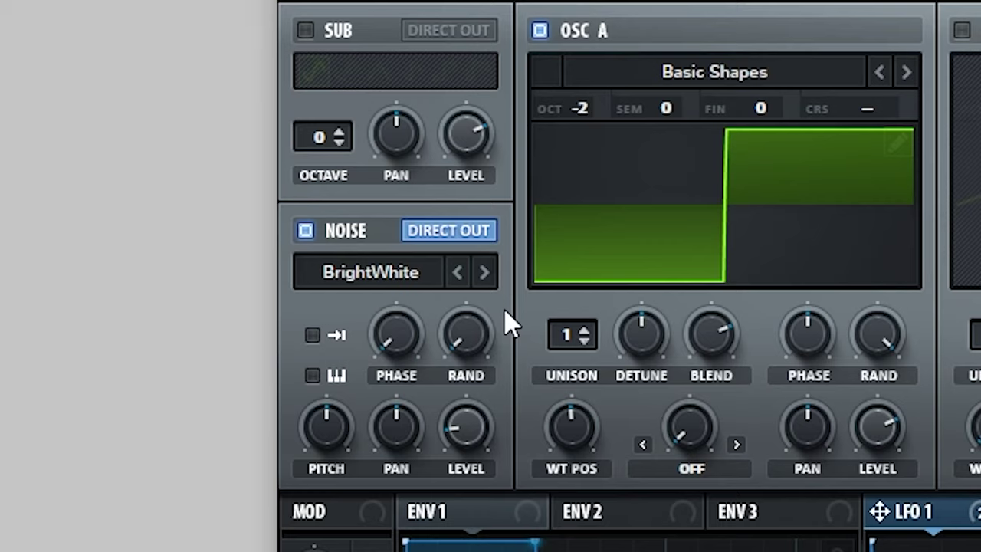
left_click(485, 280)
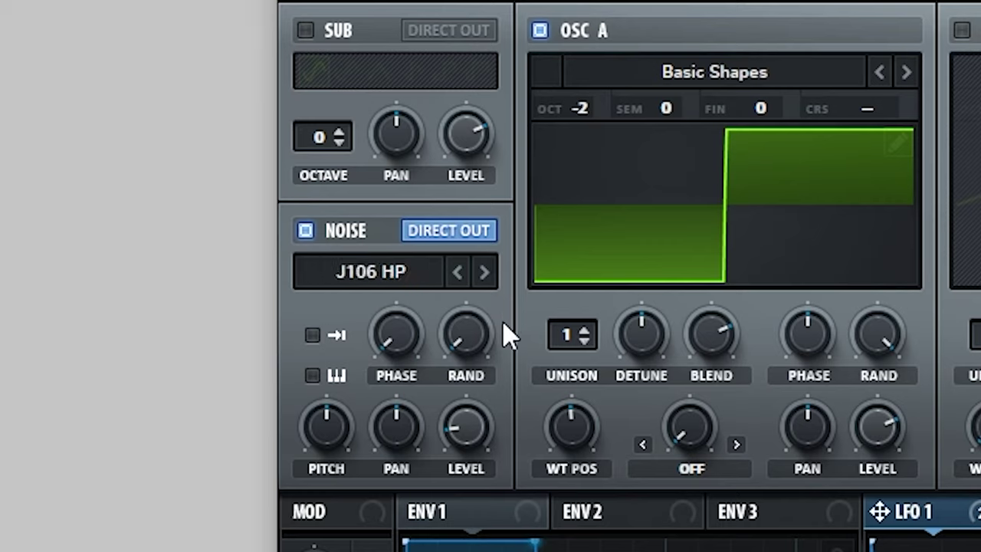
left_click(484, 272)
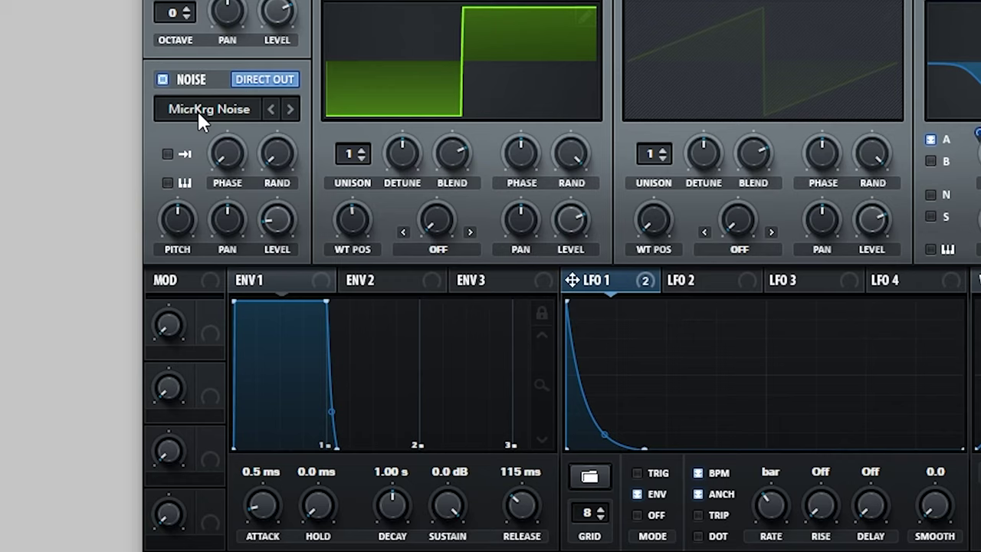
Load the SynthHacker Textures Granular 02 sample into the noise oscillator.
left_click(200, 109)
mouse_move(247, 282)
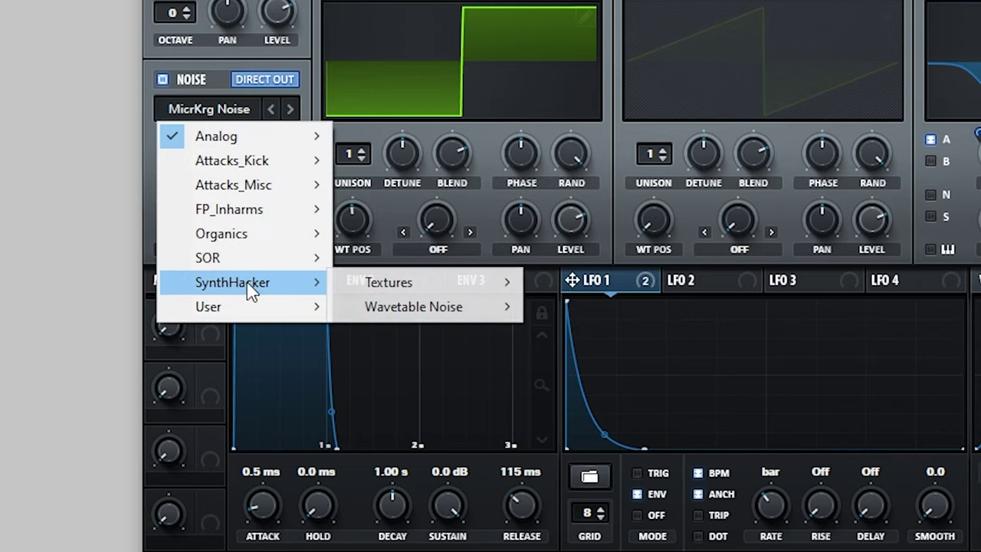
mouse_move(396, 287)
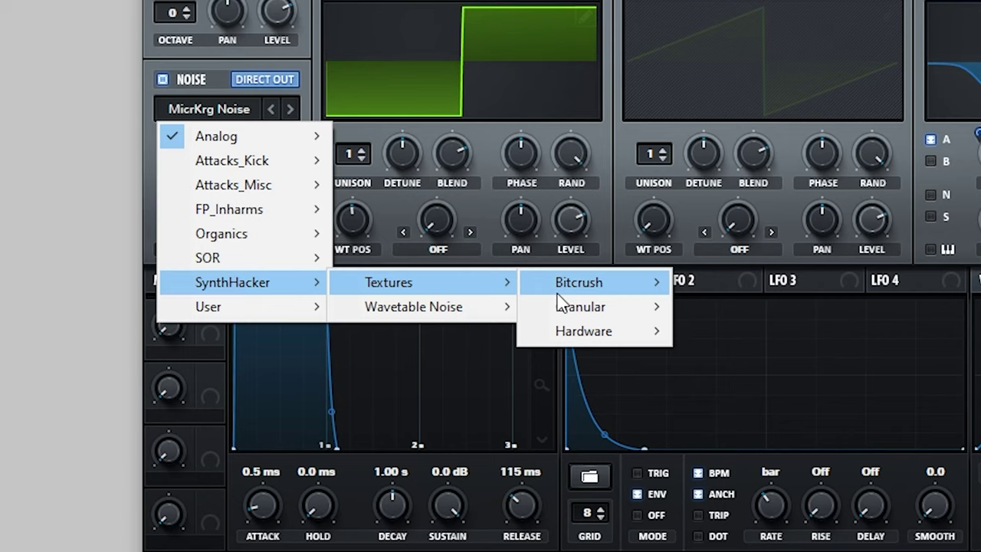
mouse_move(567, 306)
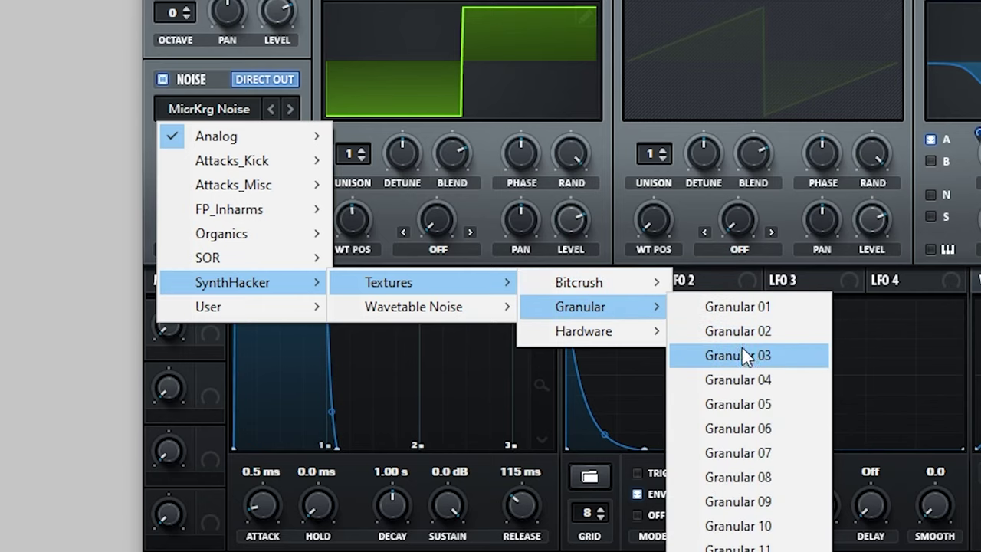
left_click(759, 331)
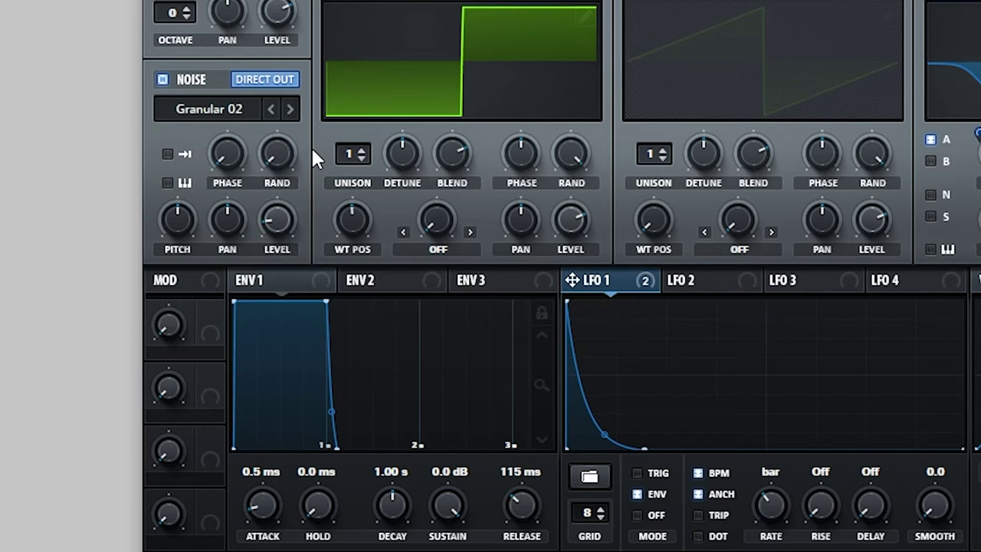
Step through the noise samples to HP Hardware 12 and switch on one-shot.
left_click(290, 111)
left_click(290, 111)
mouse_move(289, 214)
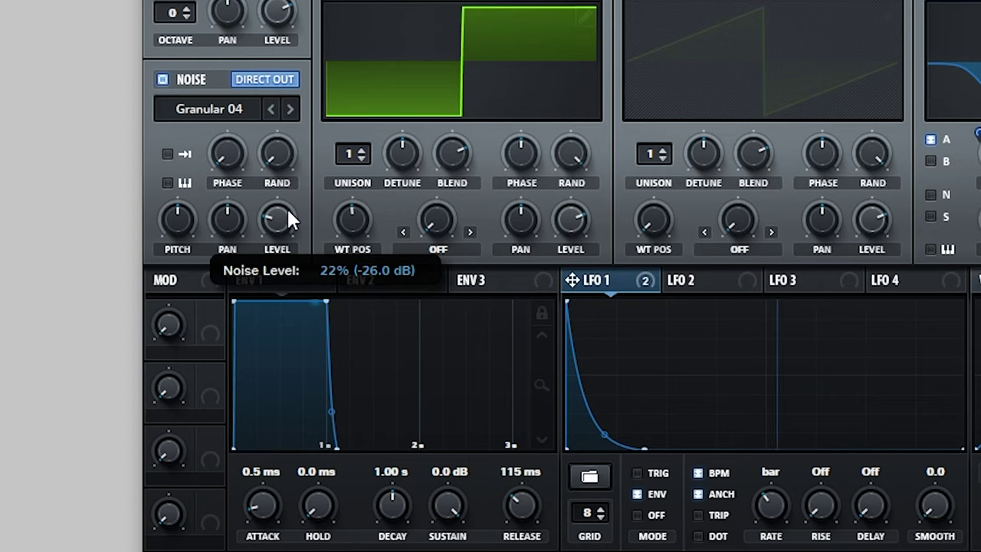
left_click(290, 112)
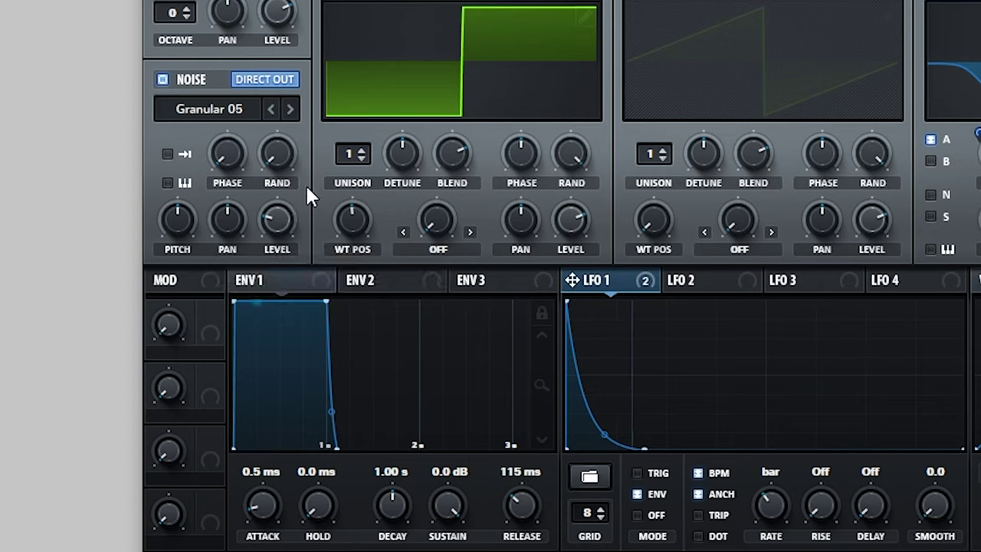
left_click(291, 110)
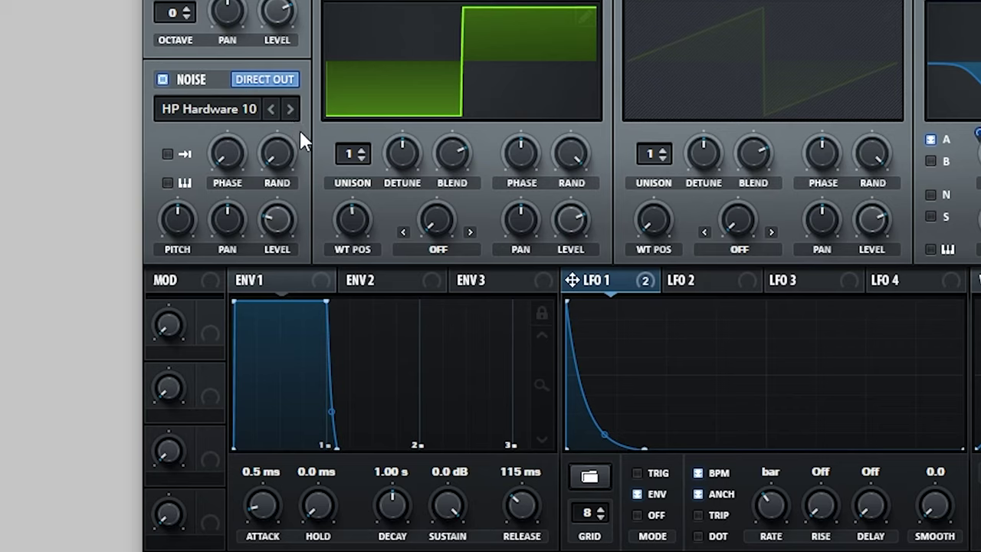
left_click(291, 109)
left_click(166, 154)
Pull envelope 3's decay and sustain down.
left_click(465, 280)
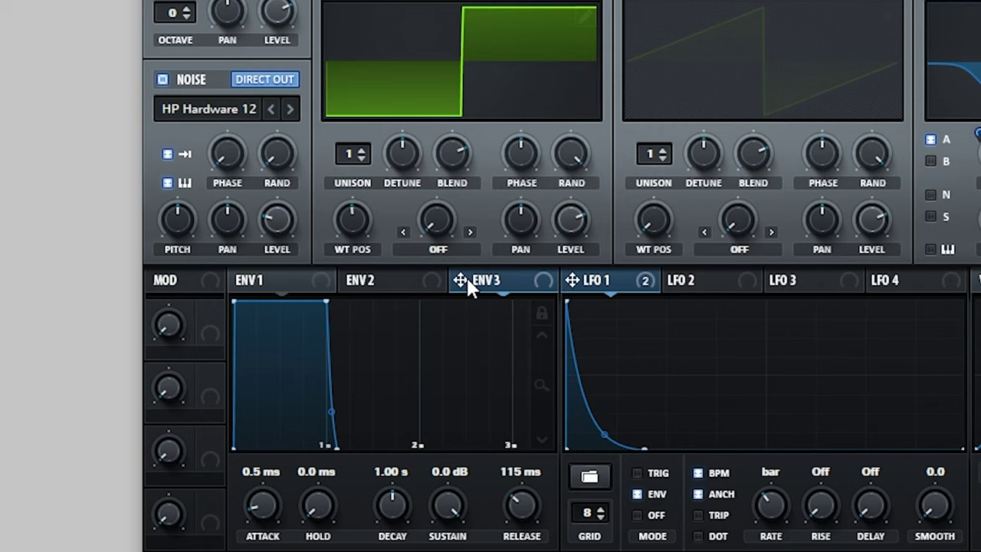
left_click_drag(329, 302, 307, 463)
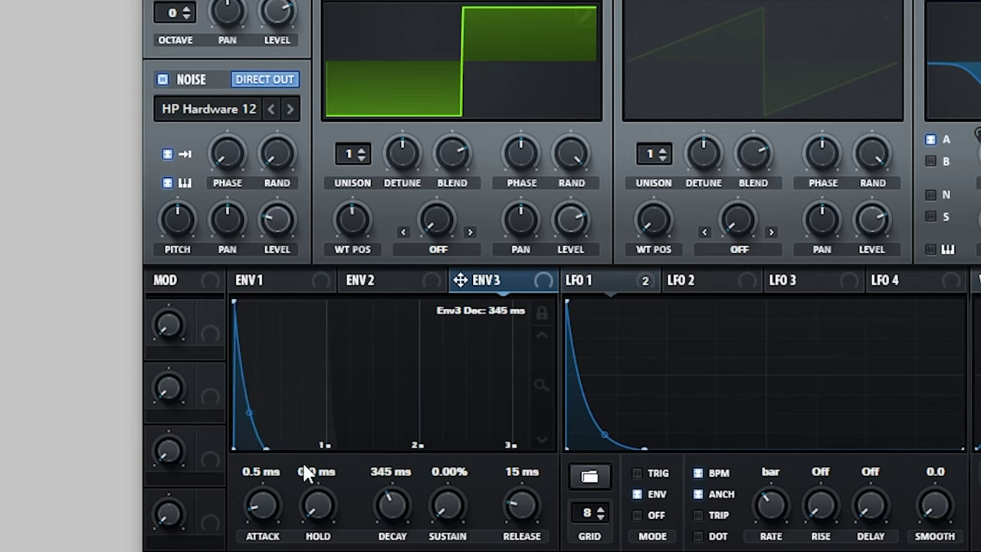
left_click_drag(522, 512, 522, 506)
left_click_drag(446, 510, 446, 474)
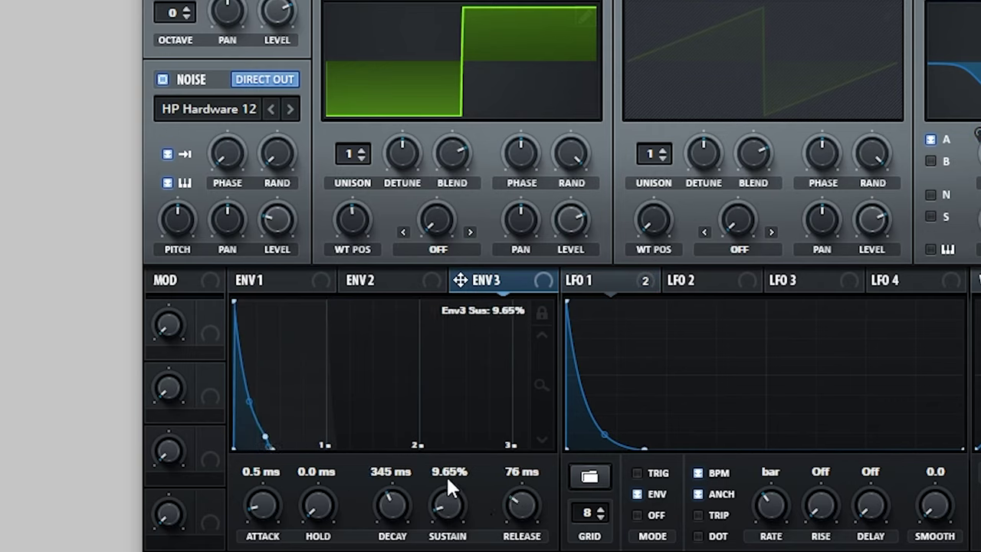
Route envelope 3 to noise level, lengthen its decay to 1.73 s, and disable noise keytracking.
left_click_drag(460, 281, 263, 205)
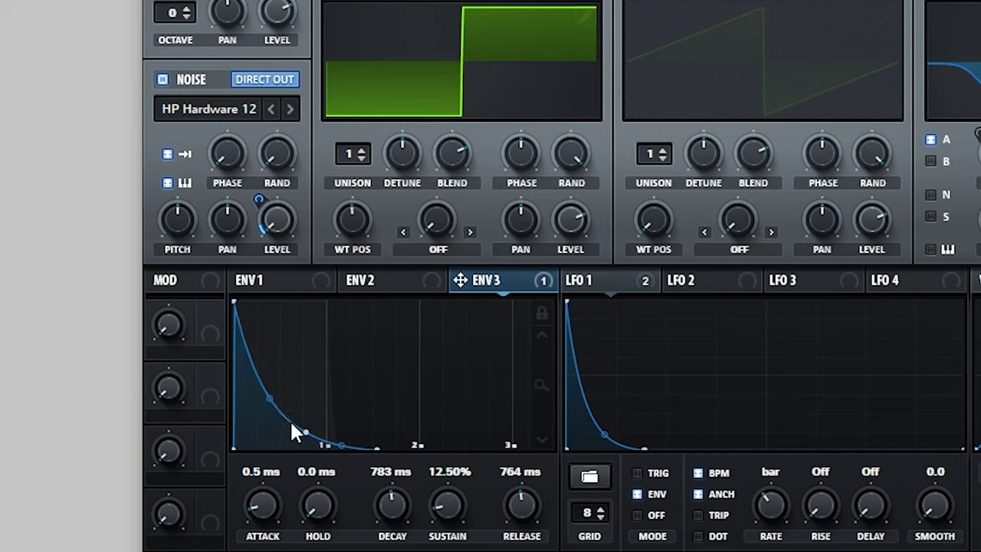
left_click_drag(305, 433, 394, 413)
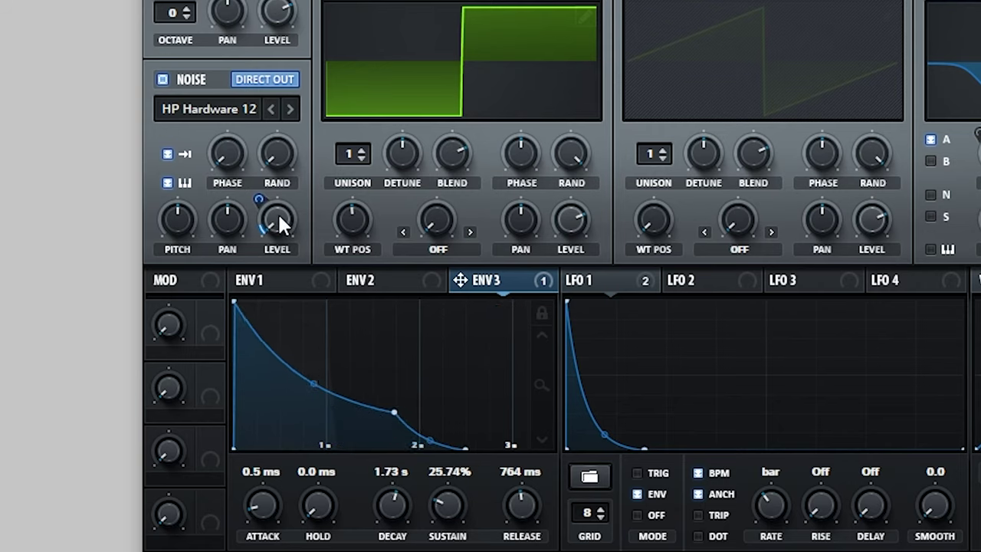
mouse_move(263, 208)
left_mouse_down()
mouse_move(267, 216)
mouse_move(269, 186)
mouse_move(259, 202)
left_mouse_up()
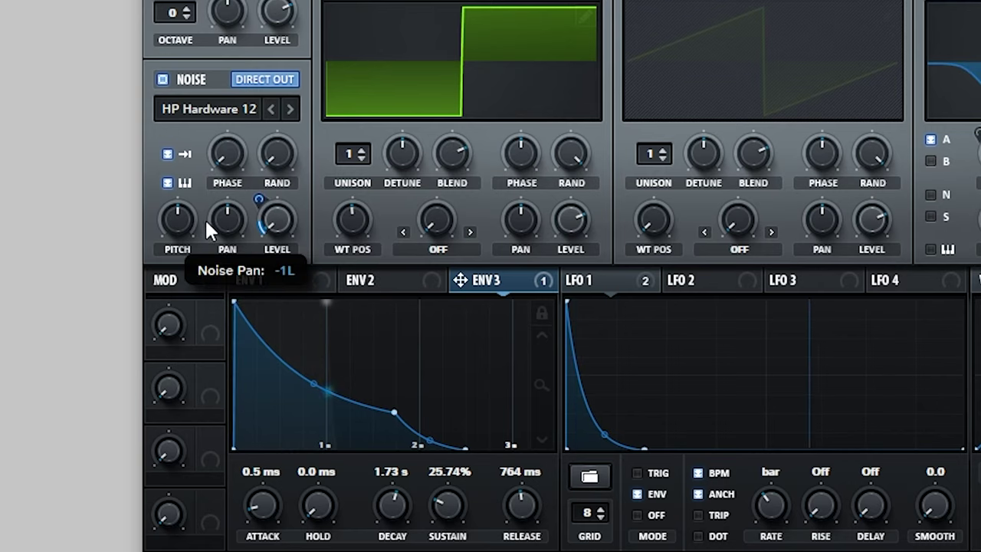
left_click(168, 183)
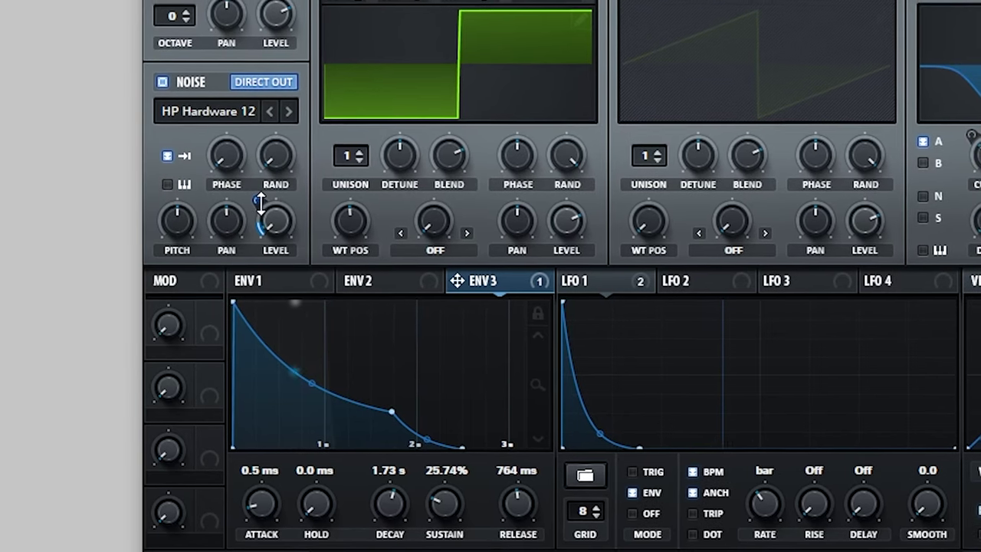
left_click_drag(256, 205, 226, 244)
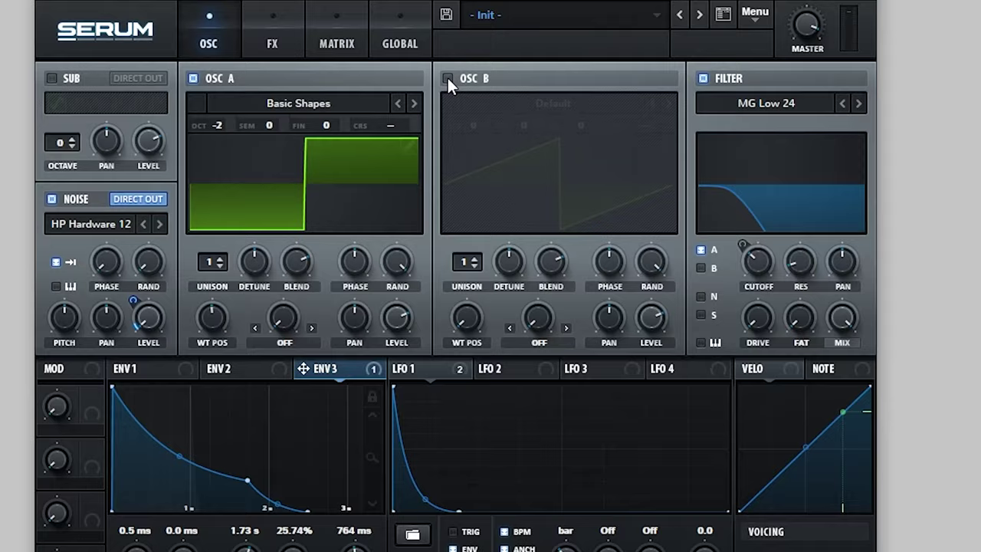
Turn on oscillator B at octave -1 with 5 unison voices.
left_click(457, 73)
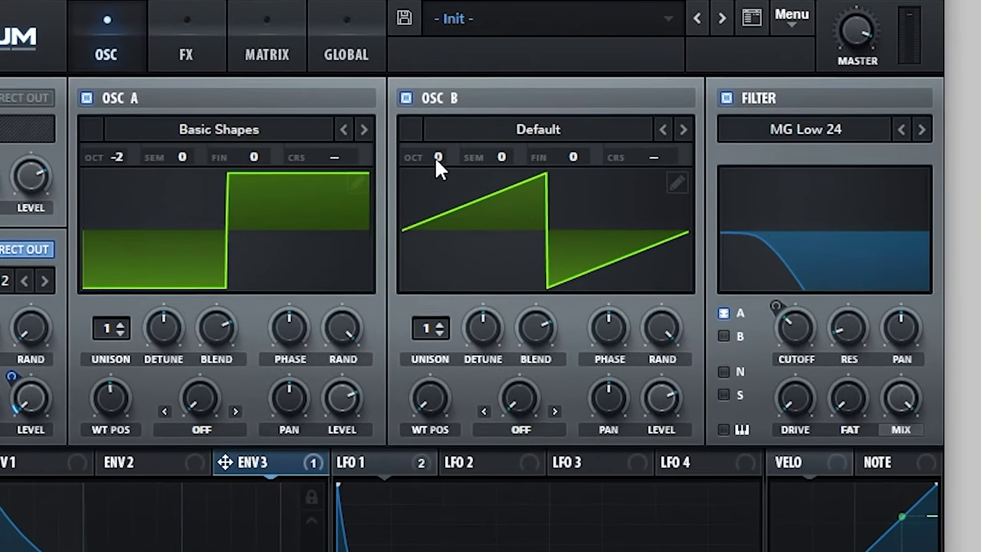
left_click_drag(446, 149, 445, 196)
left_click(435, 306)
left_click_drag(409, 350, 418, 303)
Send oscillator B through the filter and balance its level to about 61%.
left_click_drag(647, 434, 669, 546)
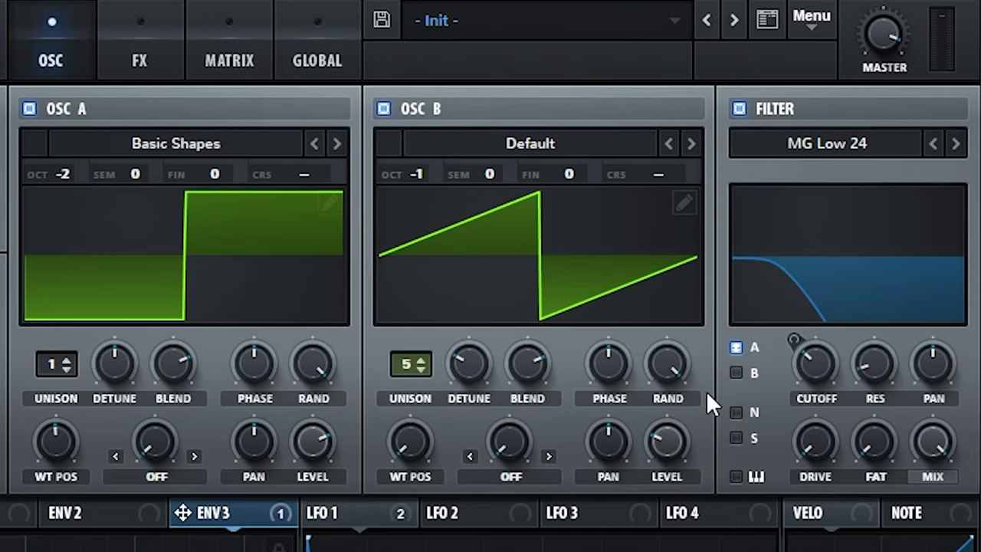
left_click_drag(687, 456, 684, 351)
left_click(736, 373)
left_click_drag(670, 438, 657, 506)
left_click_drag(672, 448, 667, 367)
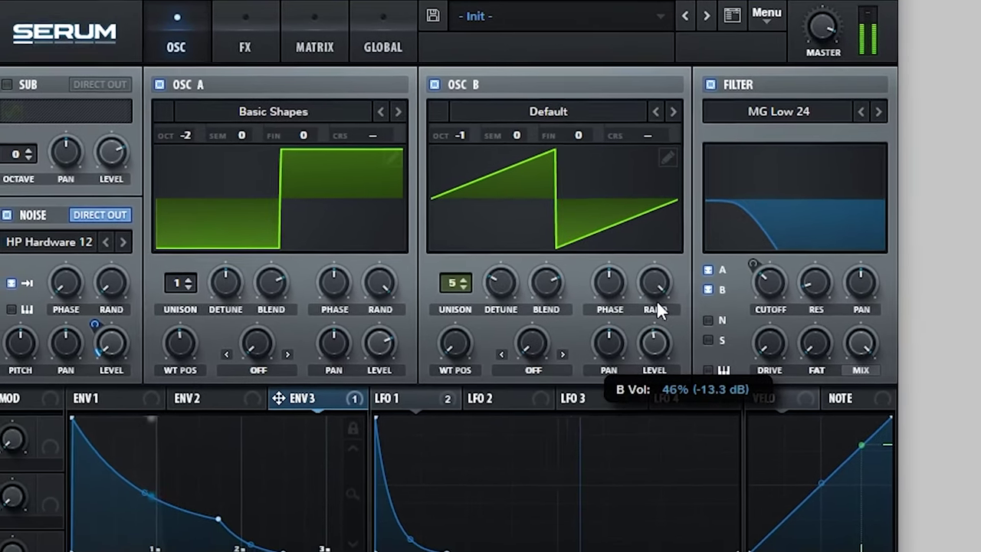
Lower oscillator B to 35% and replace the filter cutoff's modulation with envelope 2.
left_click_drag(657, 303, 653, 314)
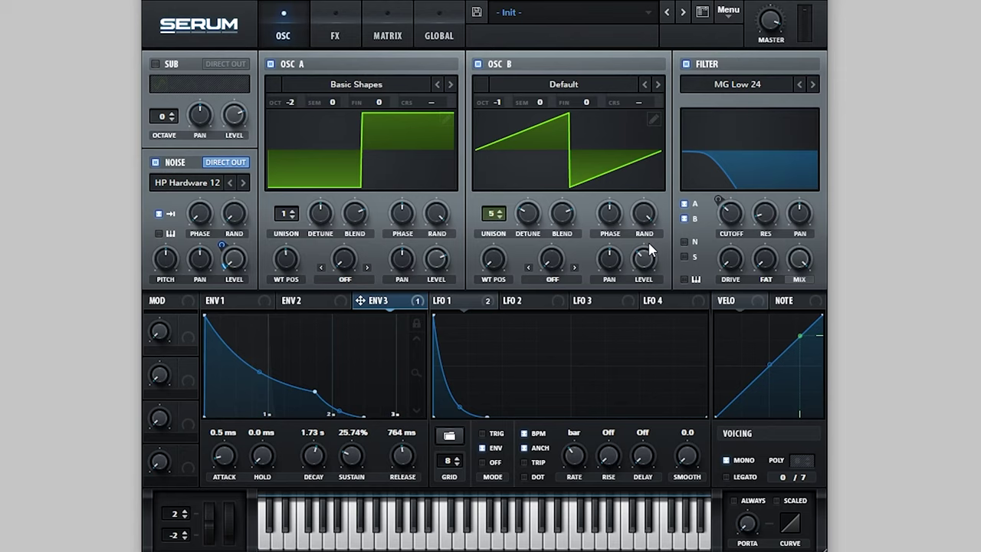
right_click(728, 208)
left_click(801, 274)
left_click(288, 304)
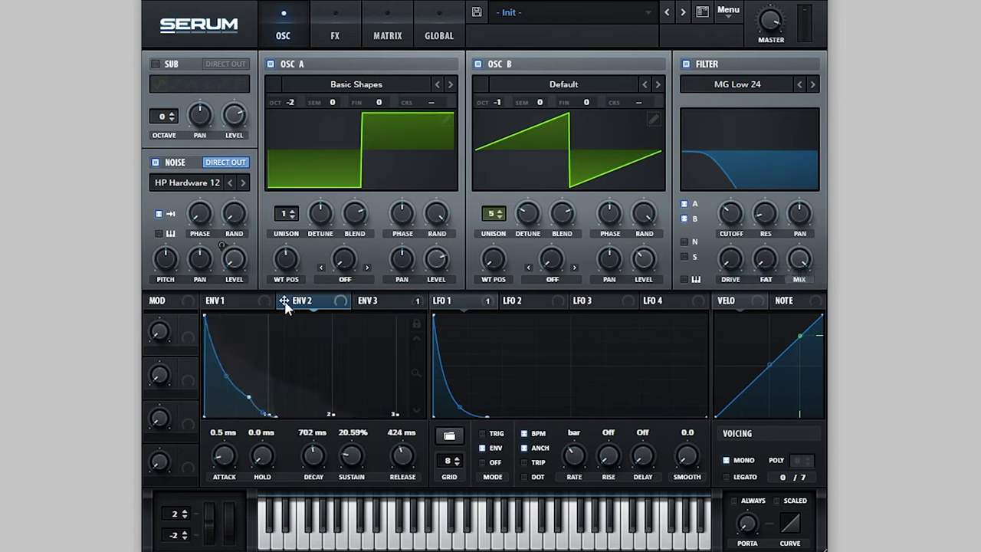
left_click_drag(284, 304, 710, 227)
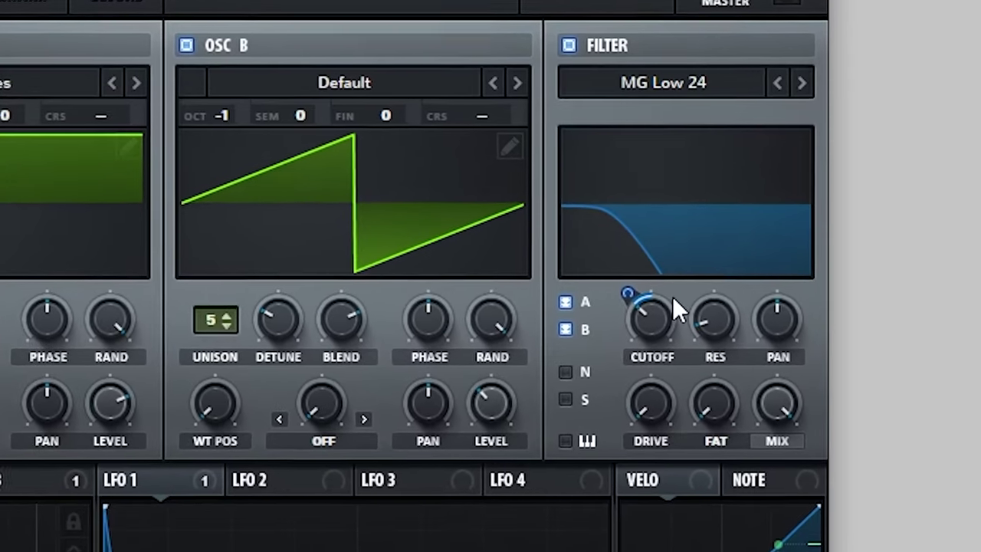
Lower the filter resonance to 15%.
mouse_move(671, 299)
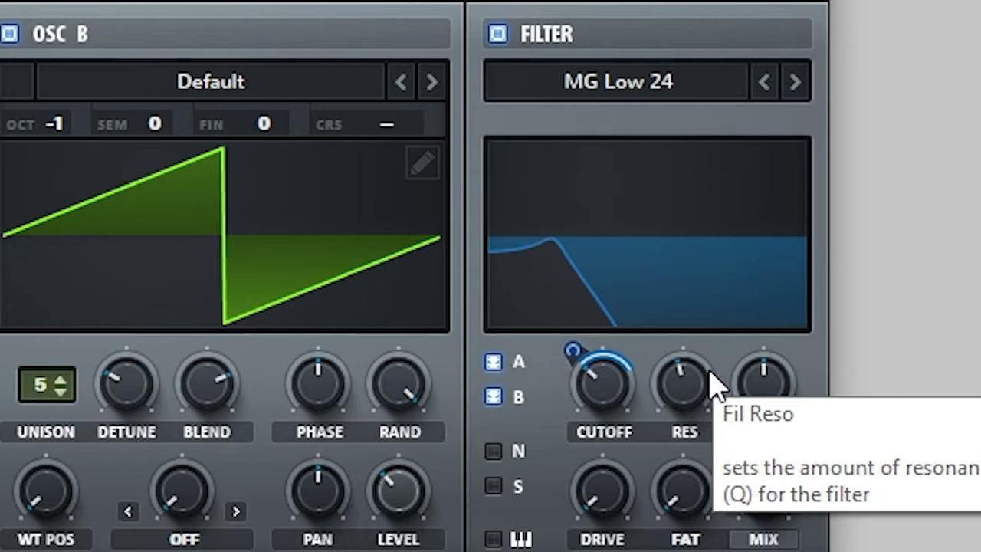
left_click_drag(712, 383, 675, 410)
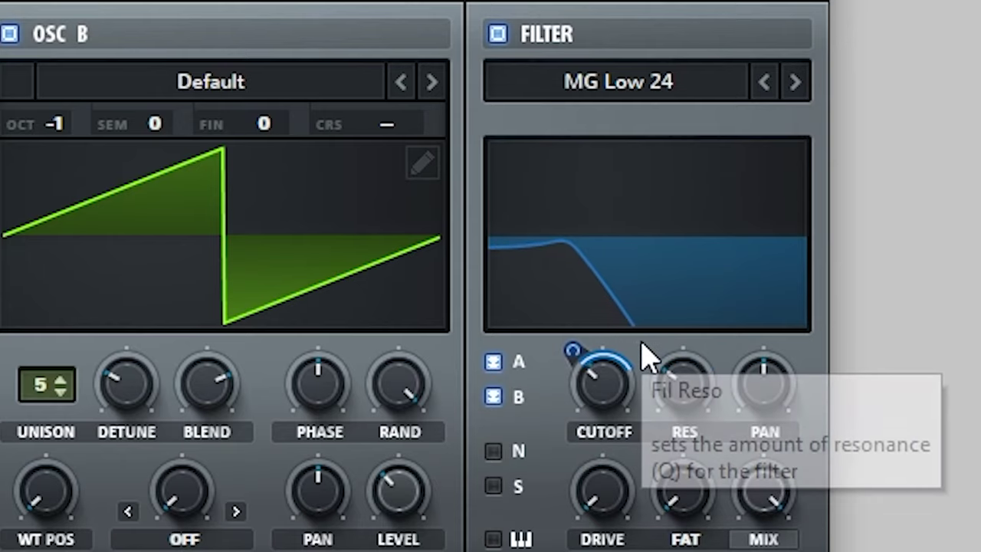
left_click_drag(696, 404, 697, 458)
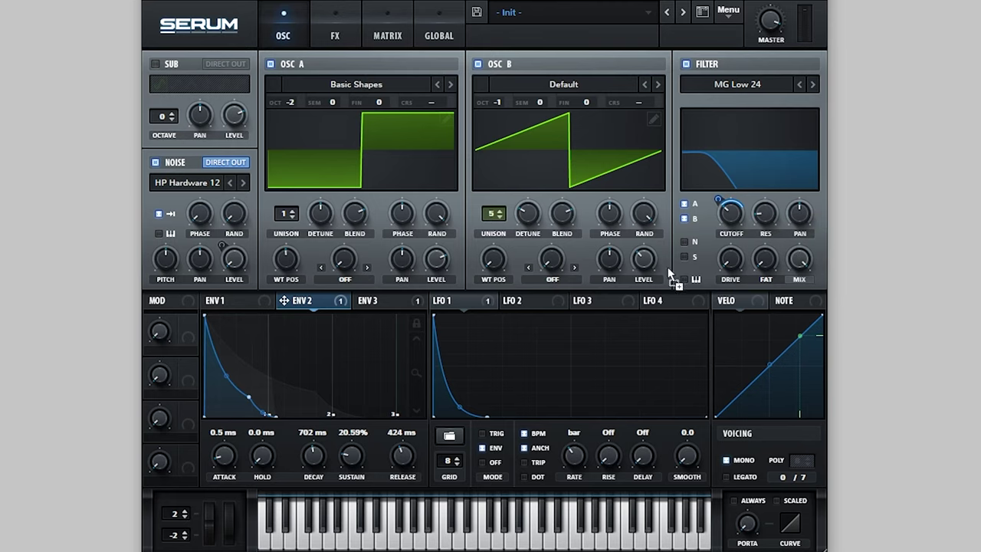
Route envelope 2 onto the RES knob and lengthen its decay to 1.66 s.
left_click_drag(764, 217, 765, 217)
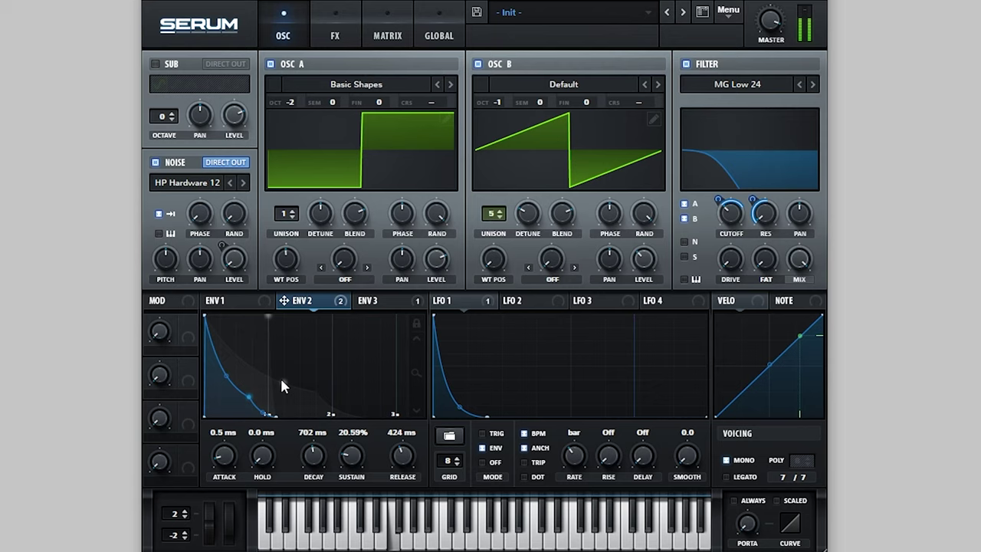
left_click_drag(315, 465, 315, 443)
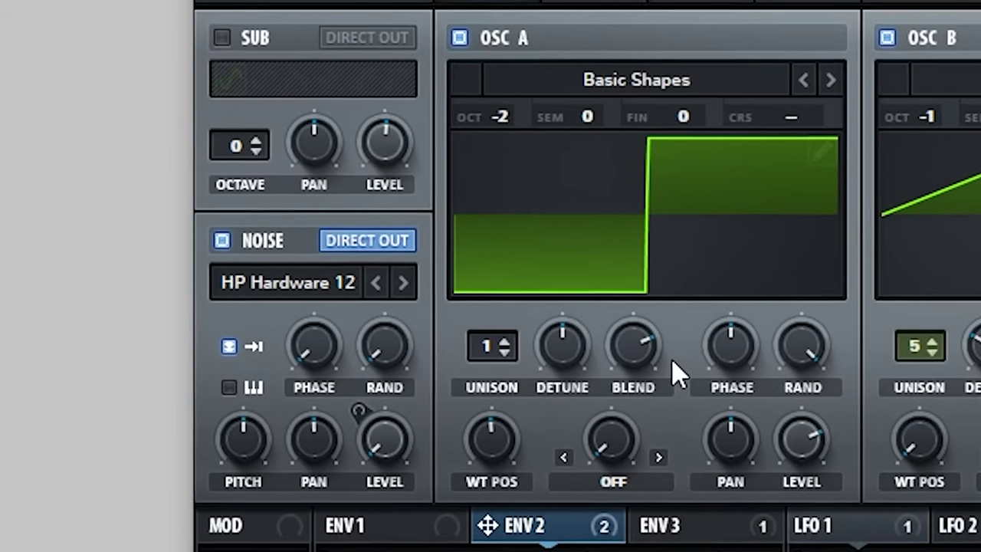
Enable the sub oscillator at octave -2 with direct out and set its level to 36%.
left_click(221, 37)
left_click_drag(241, 141, 251, 187)
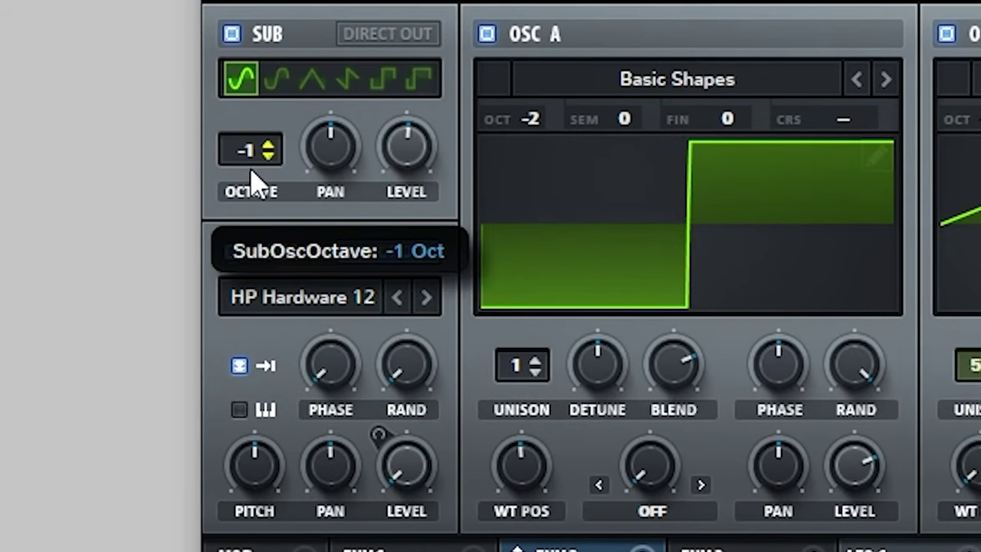
left_click(396, 34)
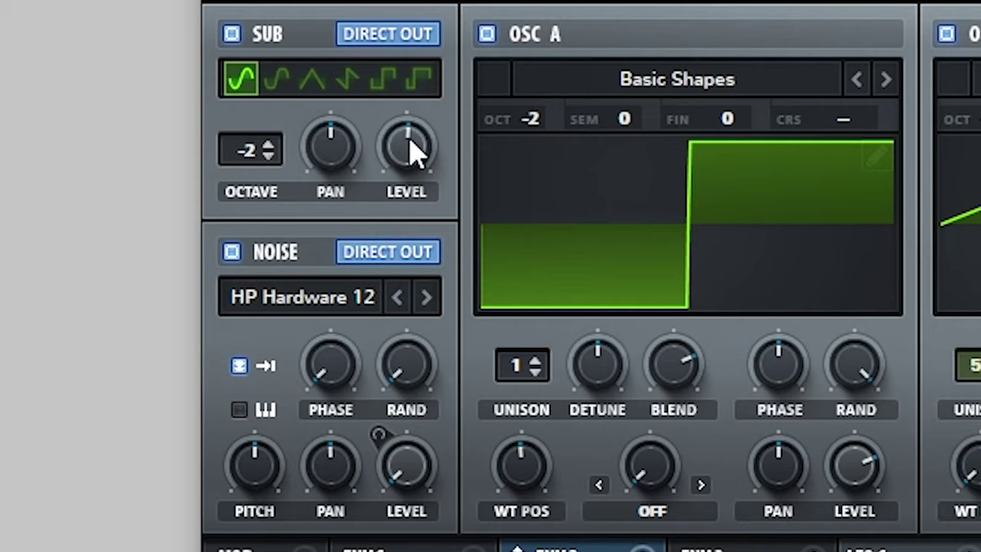
left_click_drag(410, 149, 404, 377)
left_click_drag(410, 157, 462, 44)
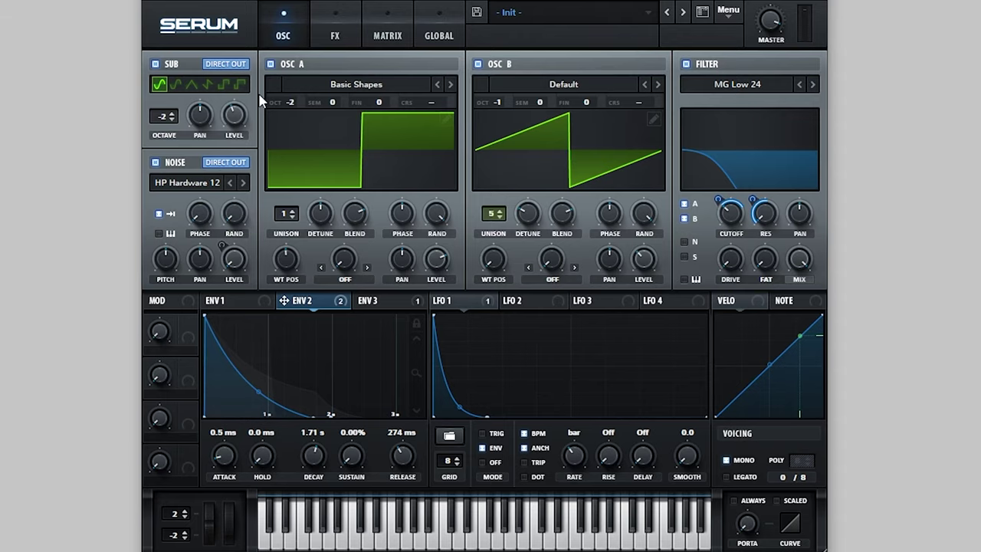
Route envelope 2 to the filter drive at about 36, then to the filter mix.
left_click_drag(284, 301, 720, 264)
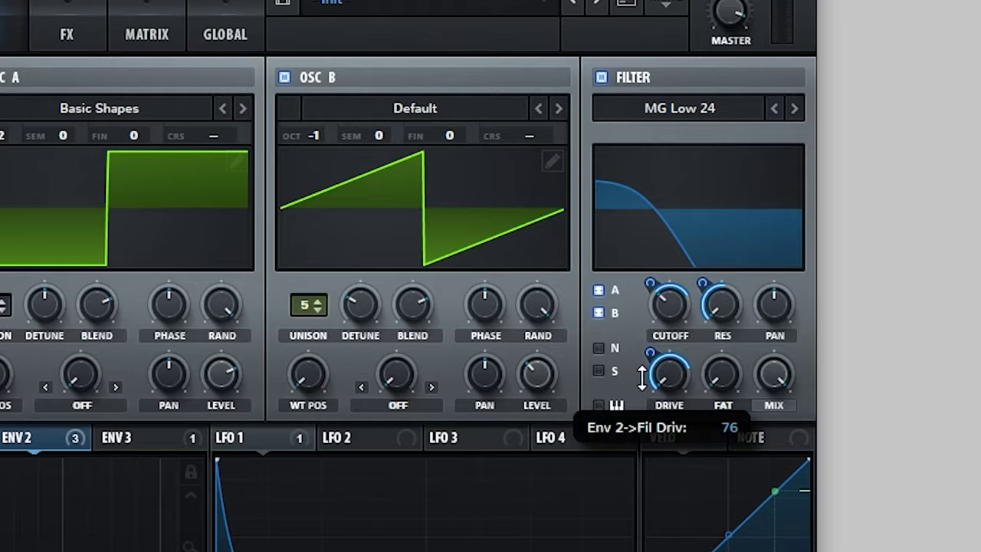
left_click_drag(643, 376, 621, 445)
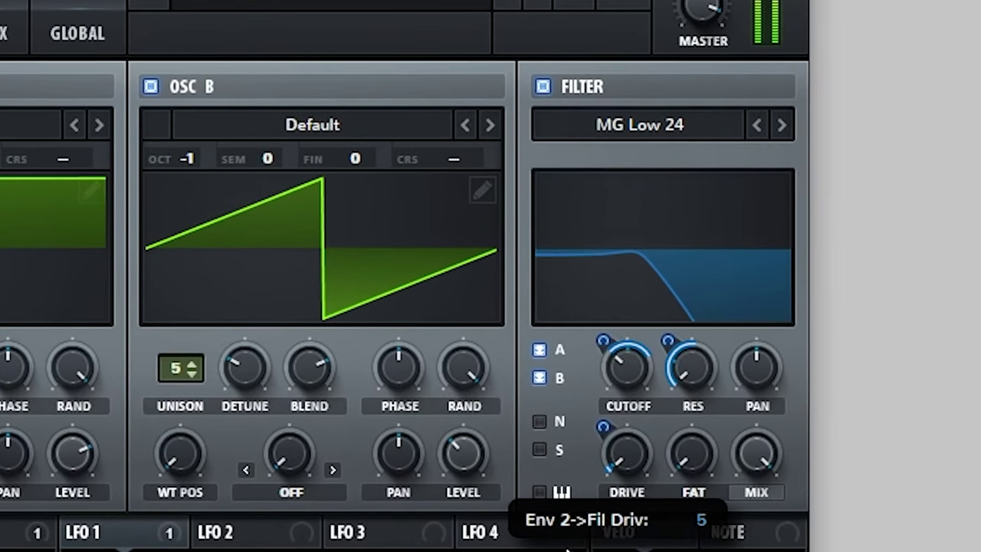
left_click_drag(567, 548, 565, 524)
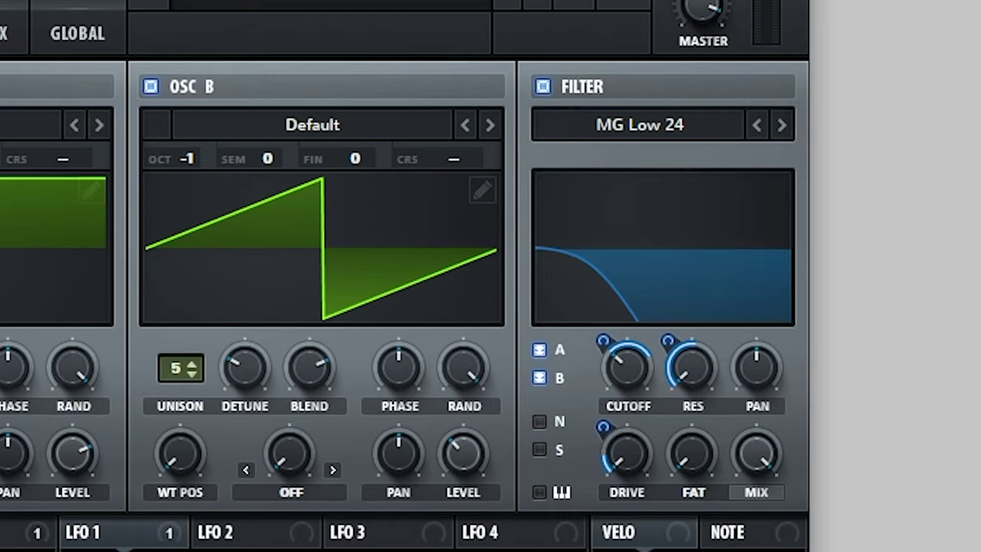
left_click_drag(751, 455, 735, 423)
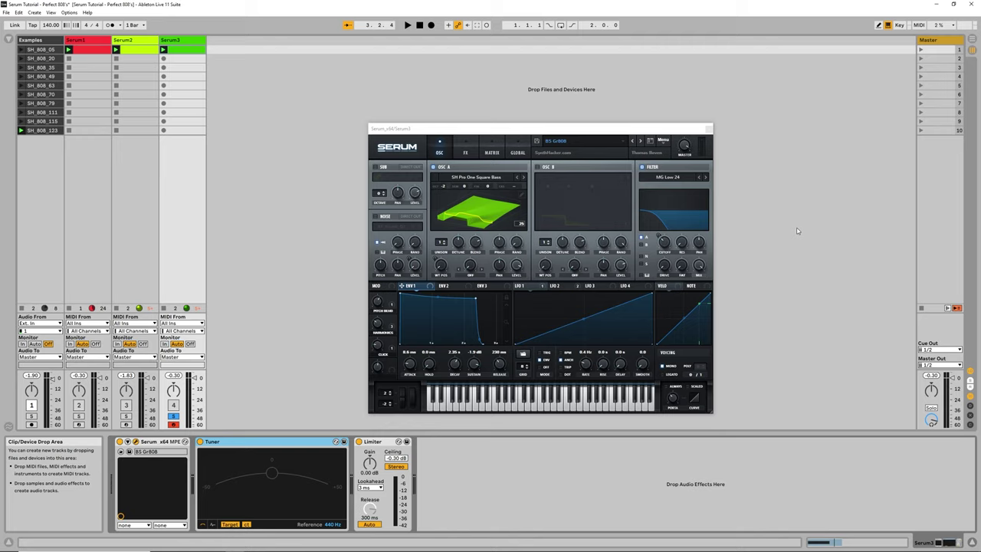
Insert a Saturator with 3.43 dB drive and raised Base, then raise Decapitator's drive.
key("ctrl+z")
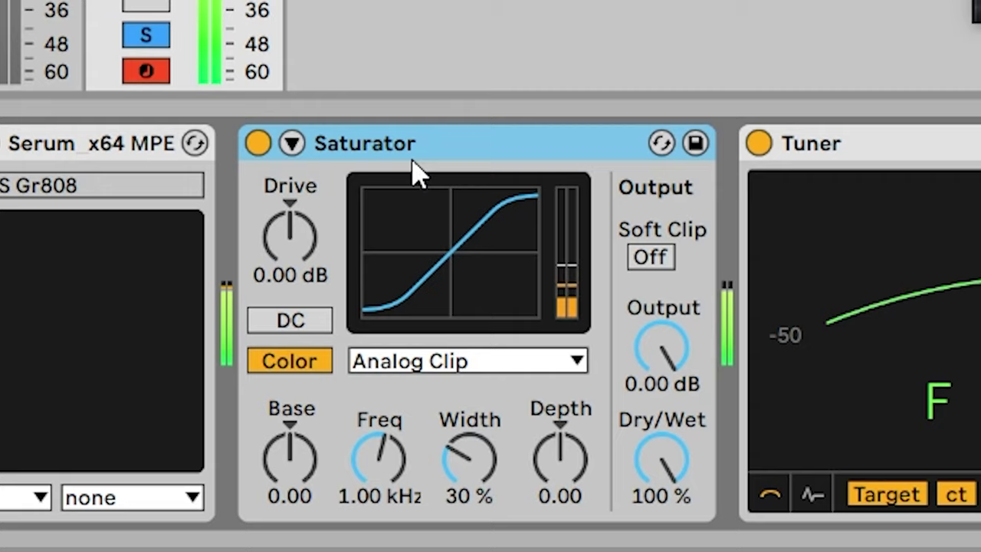
left_click_drag(307, 245, 306, 223)
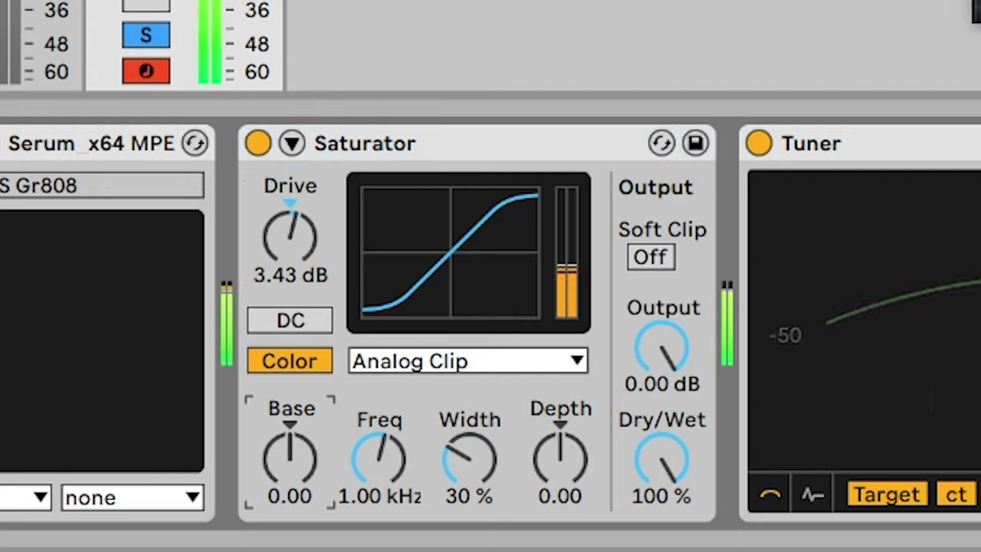
left_click_drag(311, 475, 289, 444)
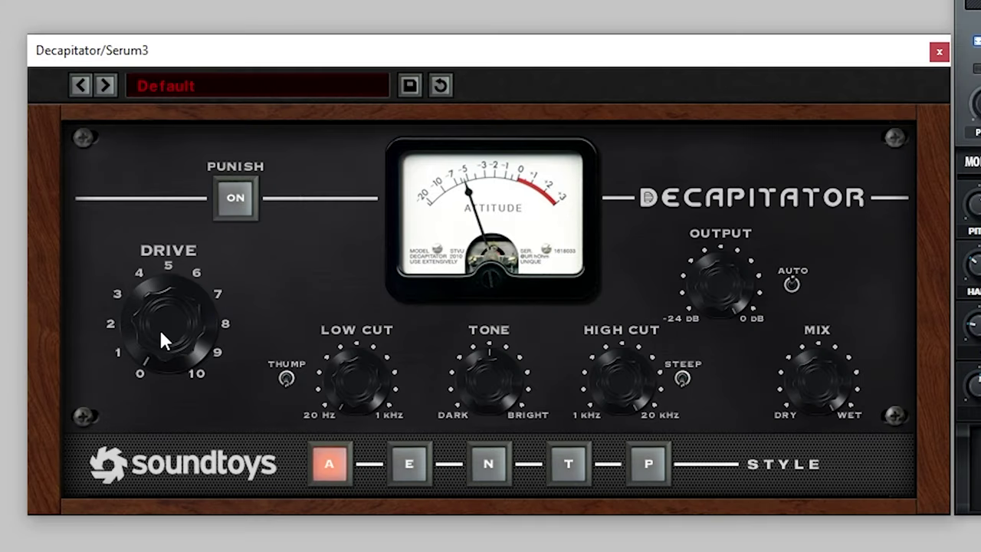
left_click_drag(161, 333, 160, 300)
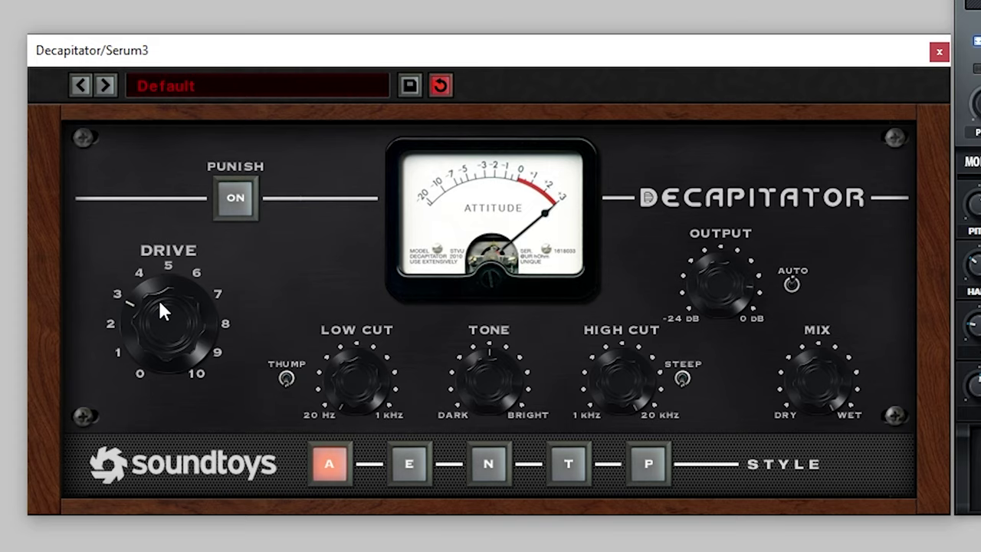
Push Decapitator's drive higher, audition iZotope Trash 2 during playback, then close its window.
left_click_drag(712, 275, 713, 255)
scroll(151, 337, "up", 2)
scroll(151, 337, "up", 1)
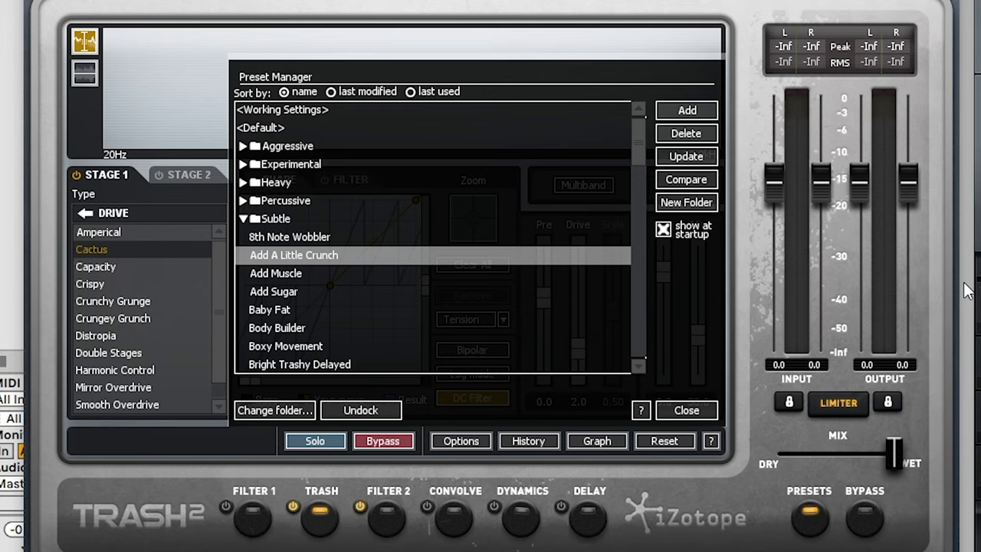
key("space")
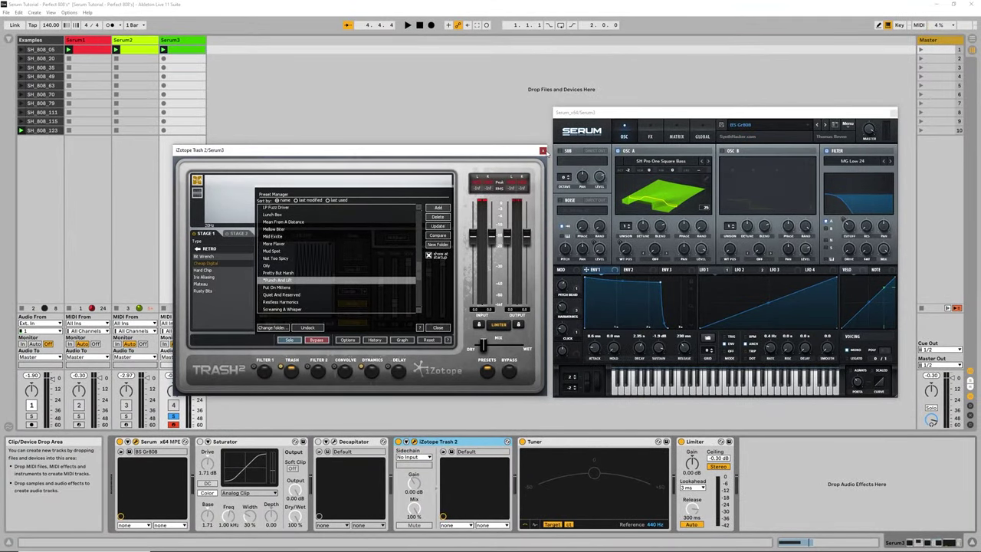
left_click(543, 149)
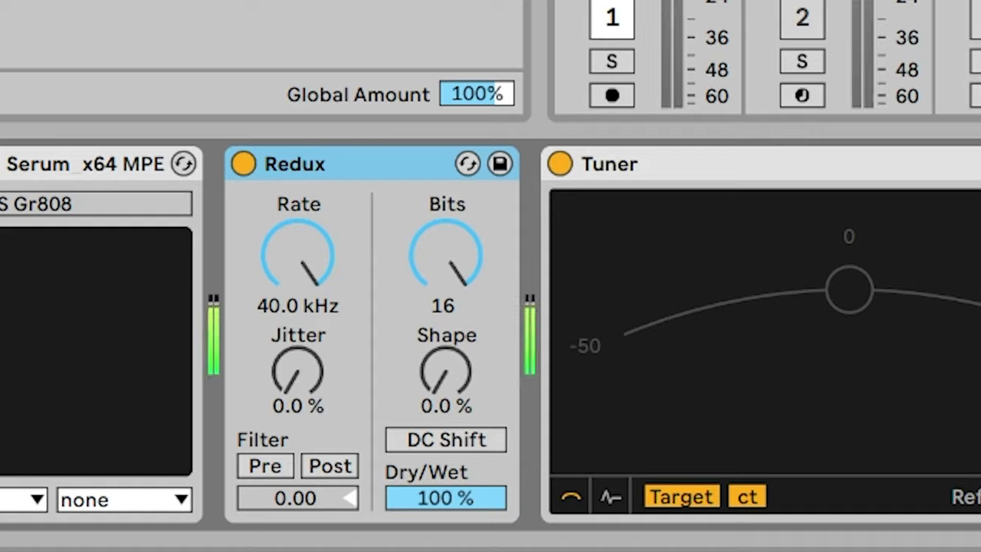
Crush Redux to 6 bits with 18% jitter, ending the sample rate at 13.0 kHz.
left_click_drag(299, 252, 298, 298)
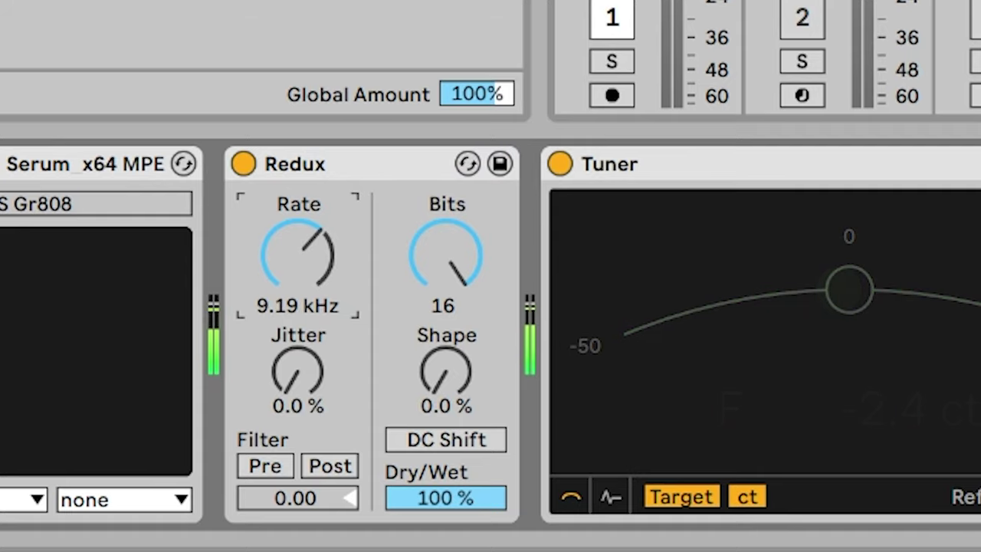
left_click_drag(297, 351, 297, 317)
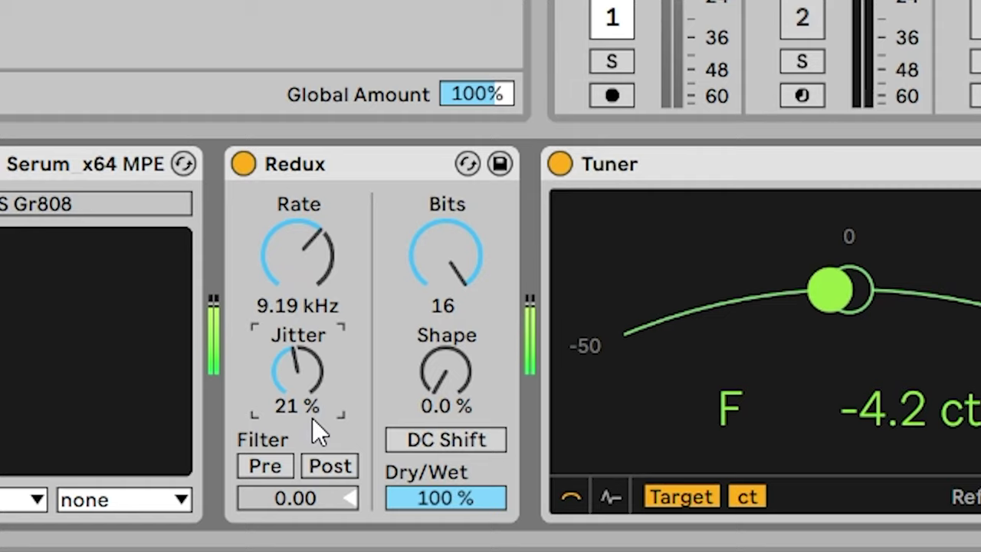
left_click_drag(312, 417, 312, 436)
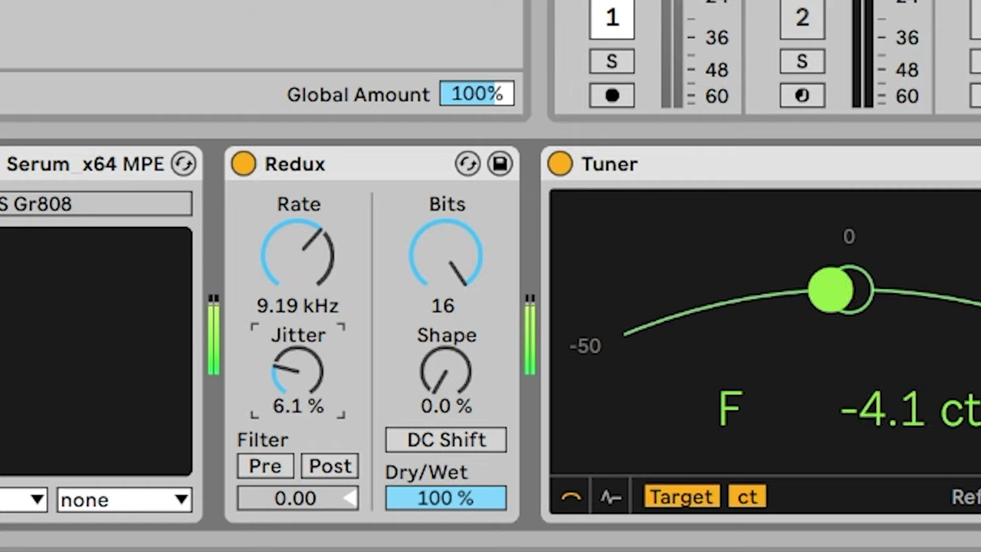
mouse_move(298, 253)
left_mouse_down()
mouse_move(298, 226)
mouse_move(298, 264)
left_mouse_up()
left_click_drag(447, 253, 446, 285)
left_click_drag(295, 375, 295, 360)
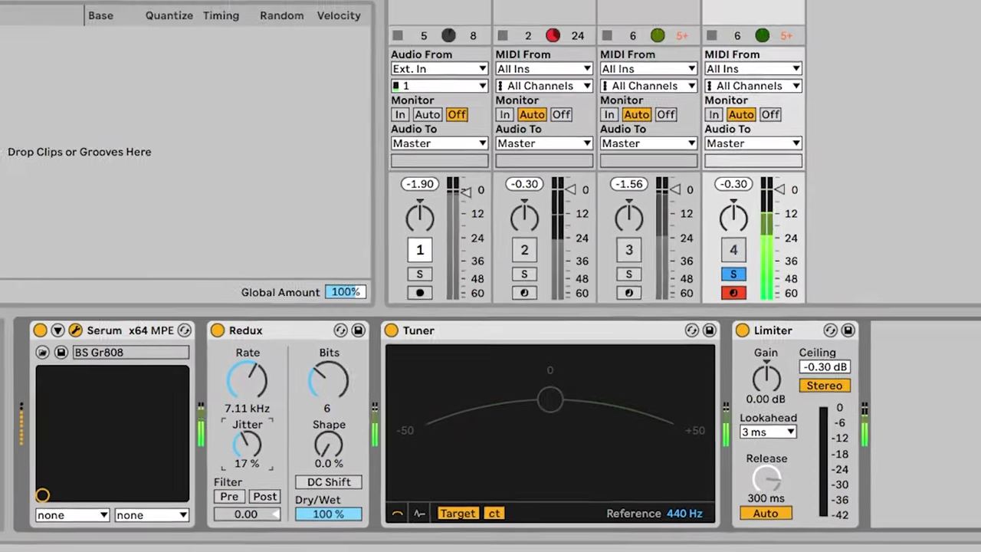
left_click_drag(247, 443, 247, 440)
left_click_drag(247, 380, 247, 356)
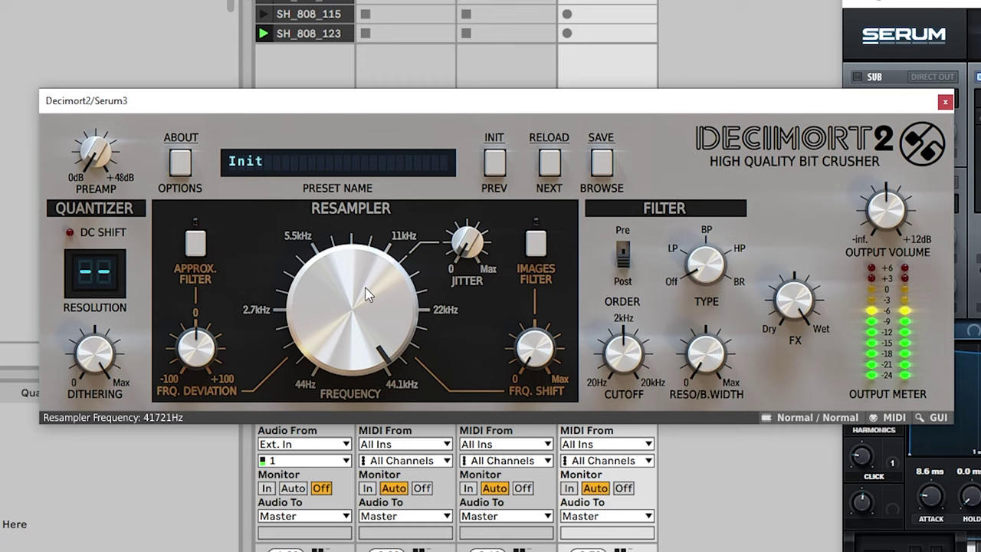
Lower Decimort 2's resampling frequency to about 10 kHz and add some jitter.
left_click_drag(366, 295, 349, 374)
left_click_drag(462, 248, 475, 195)
scroll(378, 245, "up", 3)
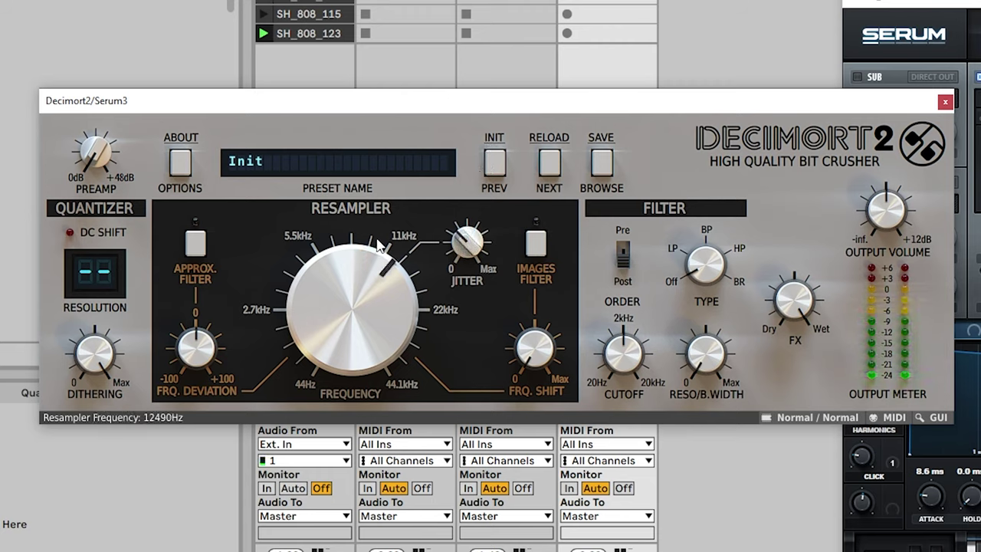
scroll(378, 246, "down", 5)
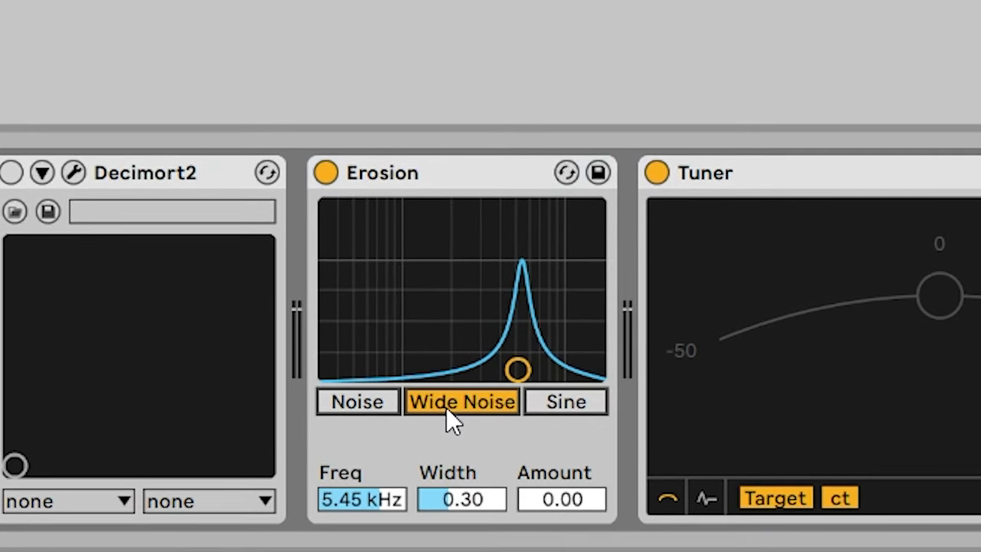
Raise Erosion's amount and frequency, nudging the frequency higher while listening to playback.
left_click_drag(517, 370, 493, 292)
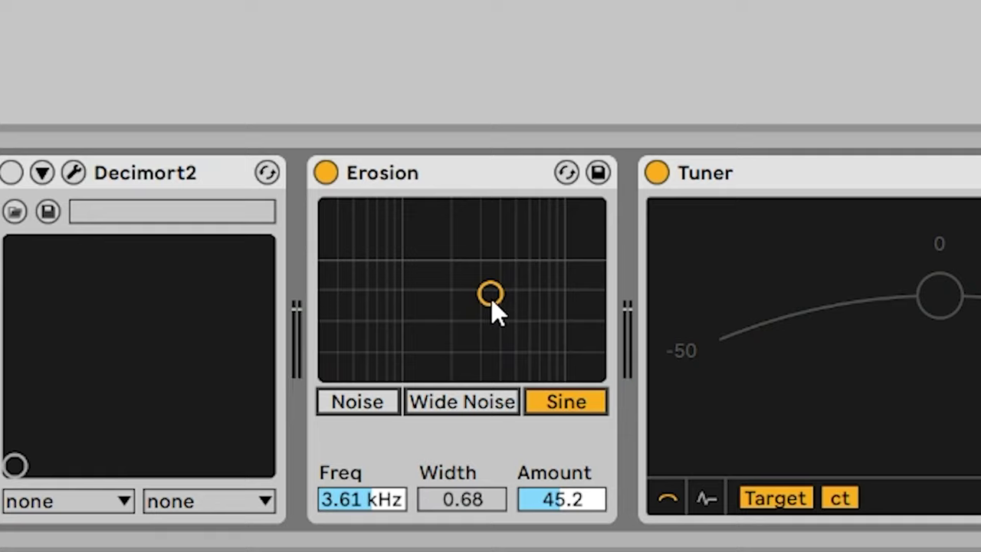
key("space")
left_click_drag(490, 302, 523, 291)
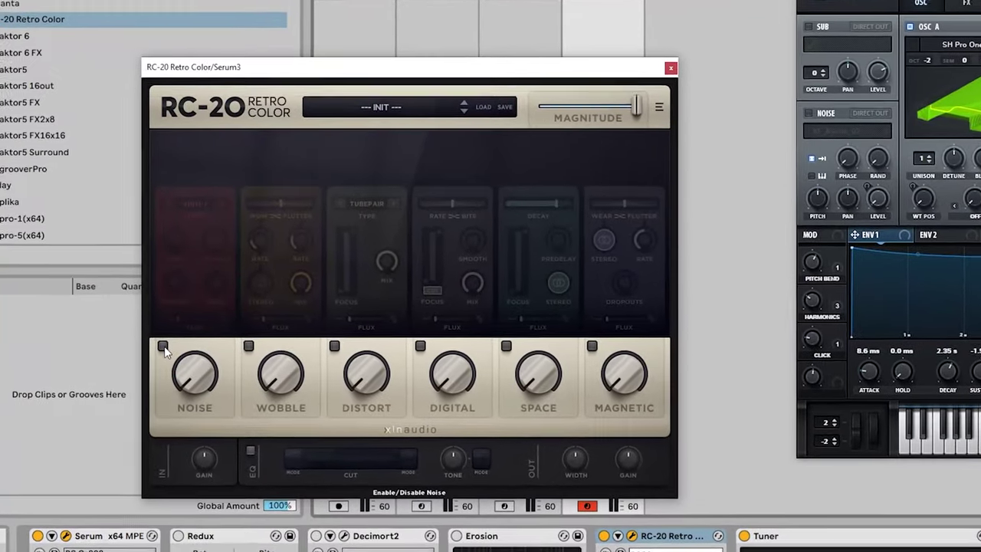
Switch on RC-20's Noise module and step its type to 15".
left_click(163, 347)
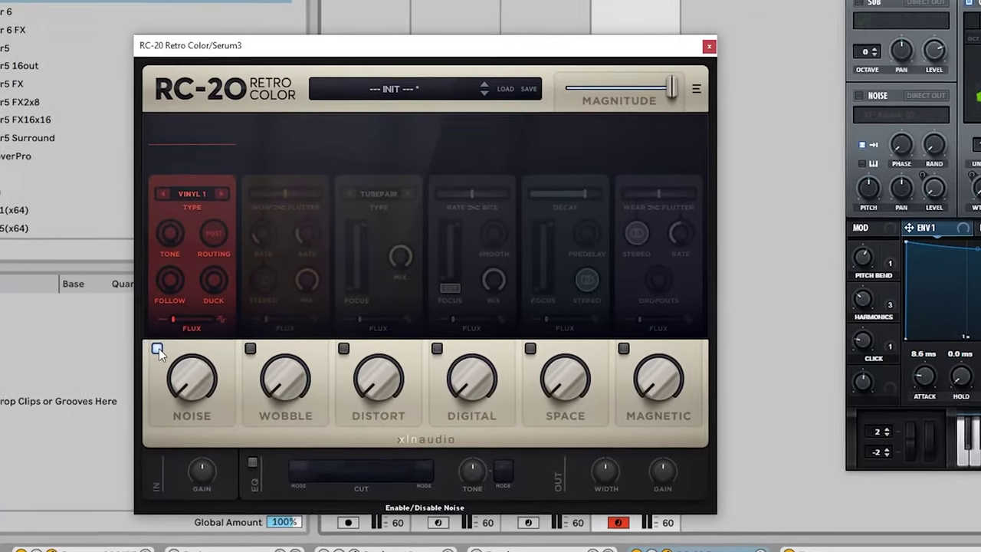
left_click(222, 203)
left_click(222, 204)
left_click(219, 167)
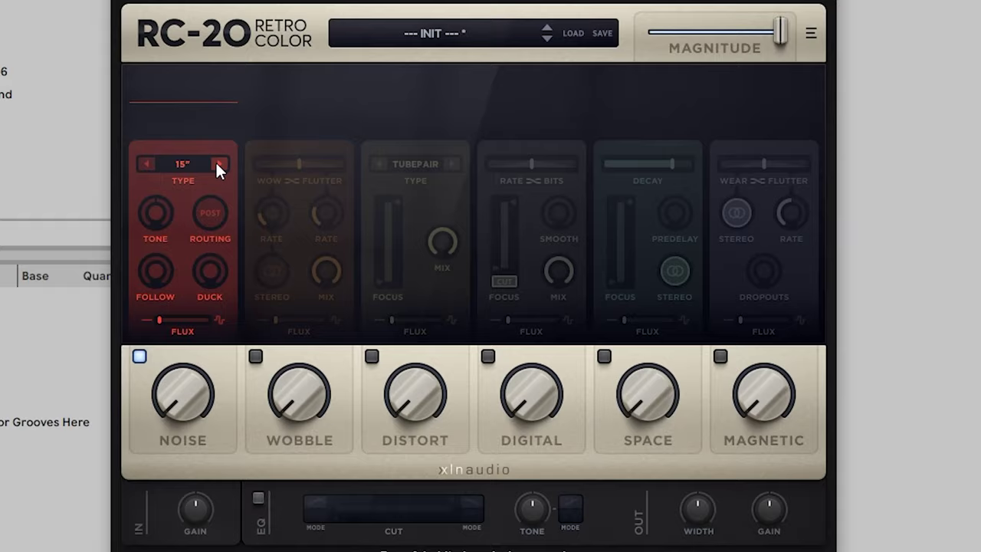
Raise the noise tone to 7.2 dB and follow to 62%, and add some noise.
left_click_drag(167, 196, 175, 145)
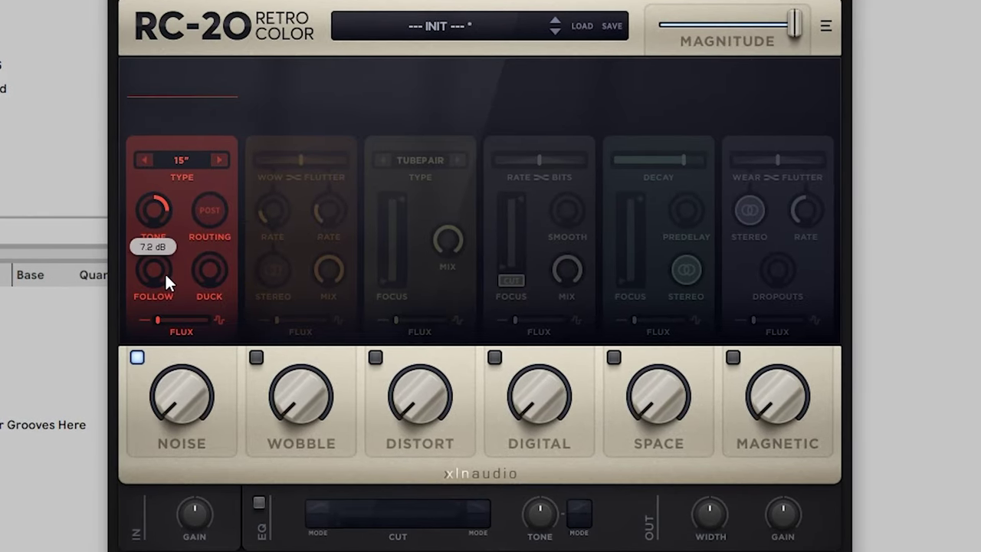
mouse_move(183, 388)
left_mouse_down()
mouse_move(185, 396)
mouse_move(192, 364)
mouse_move(156, 275)
mouse_move(175, 370)
left_mouse_up()
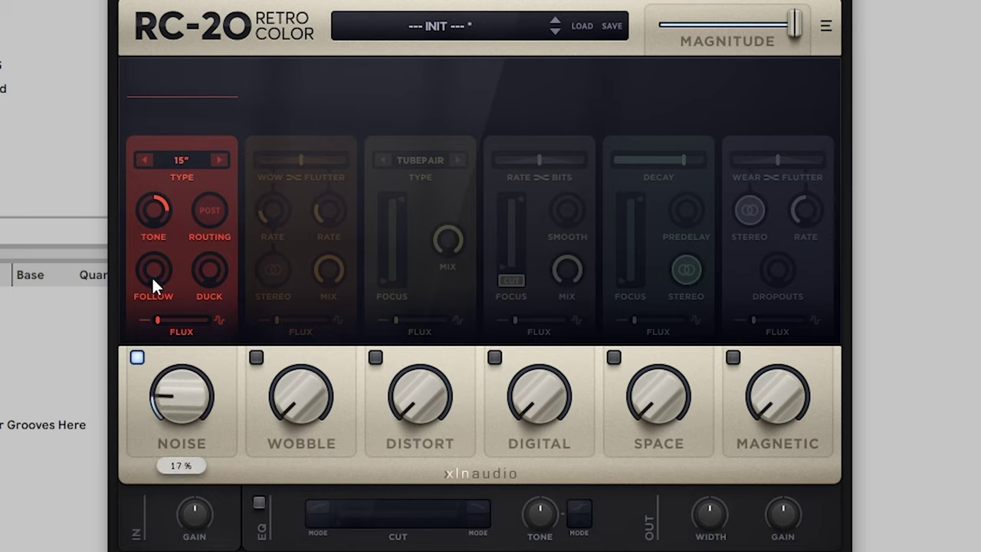
left_click_drag(152, 276, 184, 276)
mouse_move(187, 397)
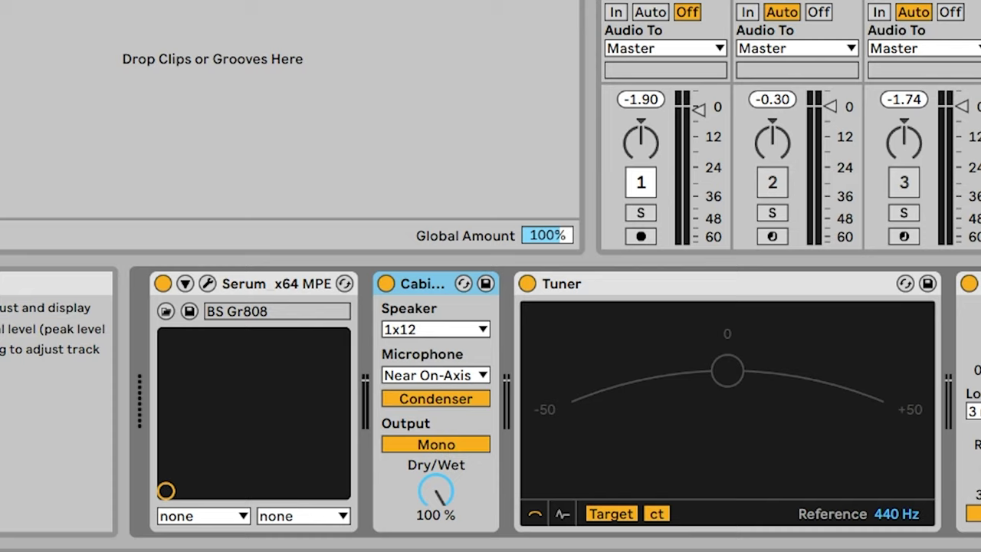
Set the Cabinet to the Speaker 4x10 Bass with Dry/Wet around 49%.
left_click_drag(435, 490, 435, 469)
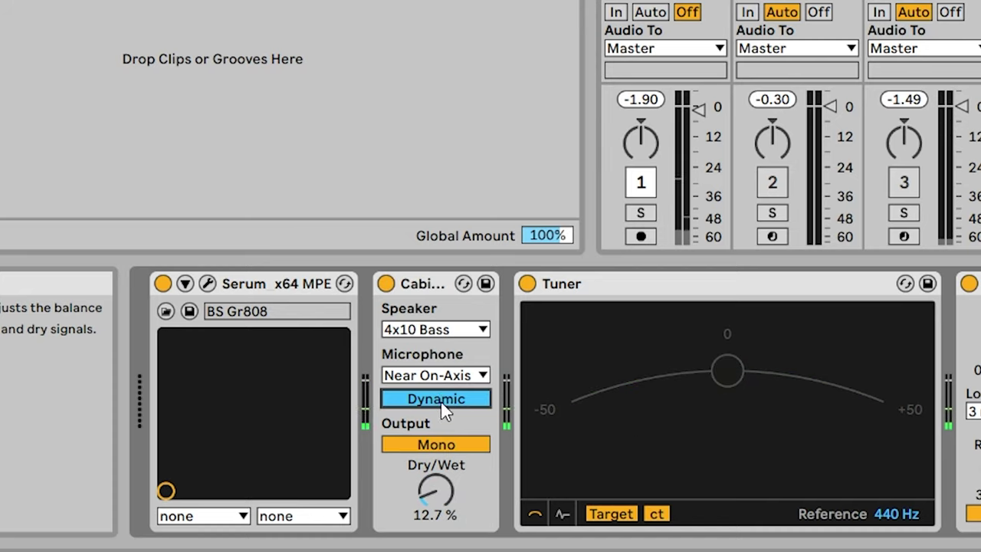
left_click(440, 401)
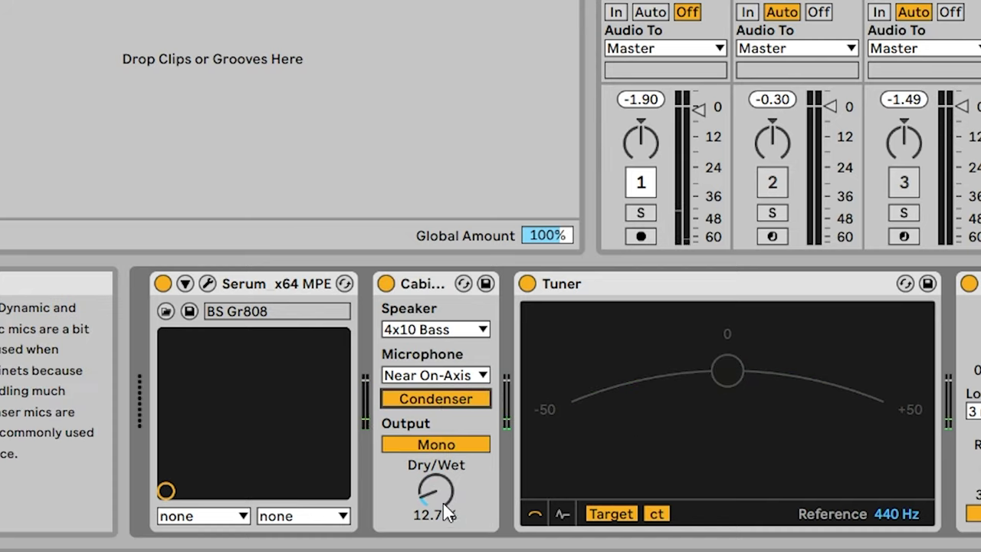
left_click_drag(444, 503, 443, 461)
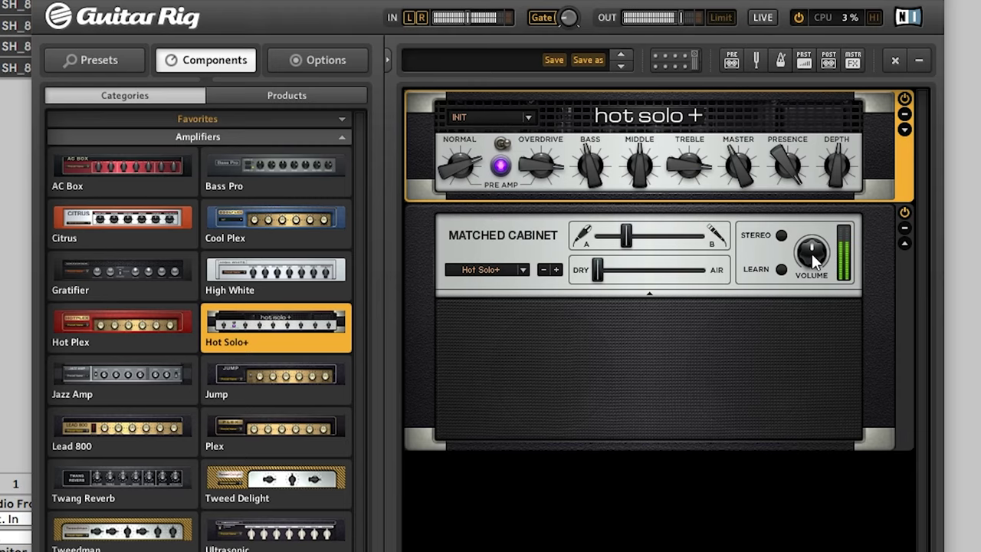
Switch the Guitar Rig amplifier from Cool Plex up to Bass Pro.
mouse_move(812, 254)
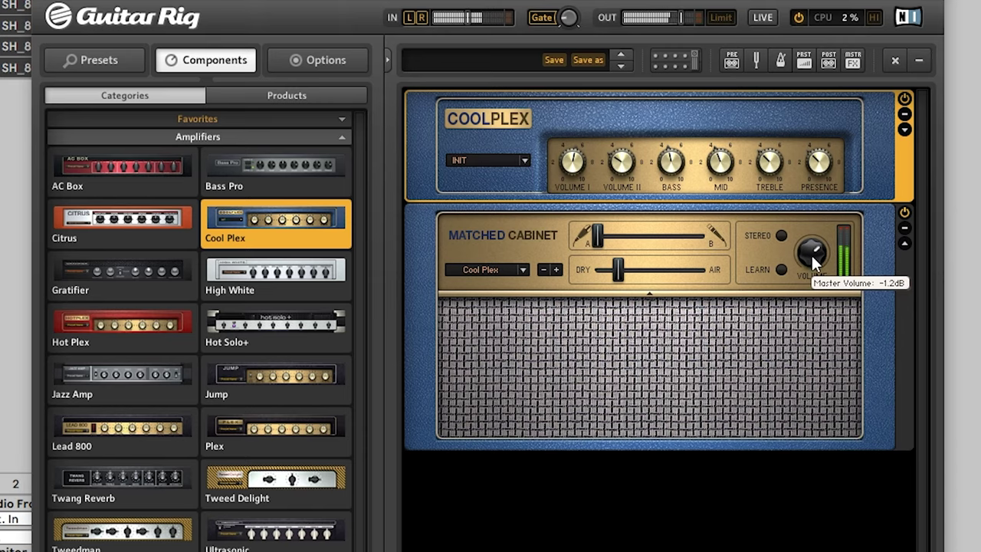
key("Up")
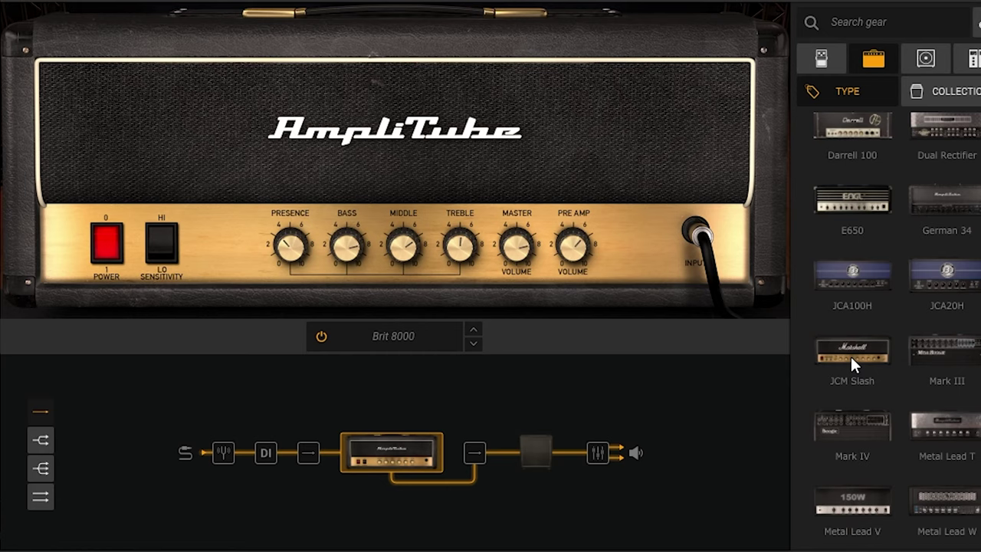
Turn up the Master knob on AmpliTube's Brit 8000 amp head.
scroll(850, 354, "up", 5)
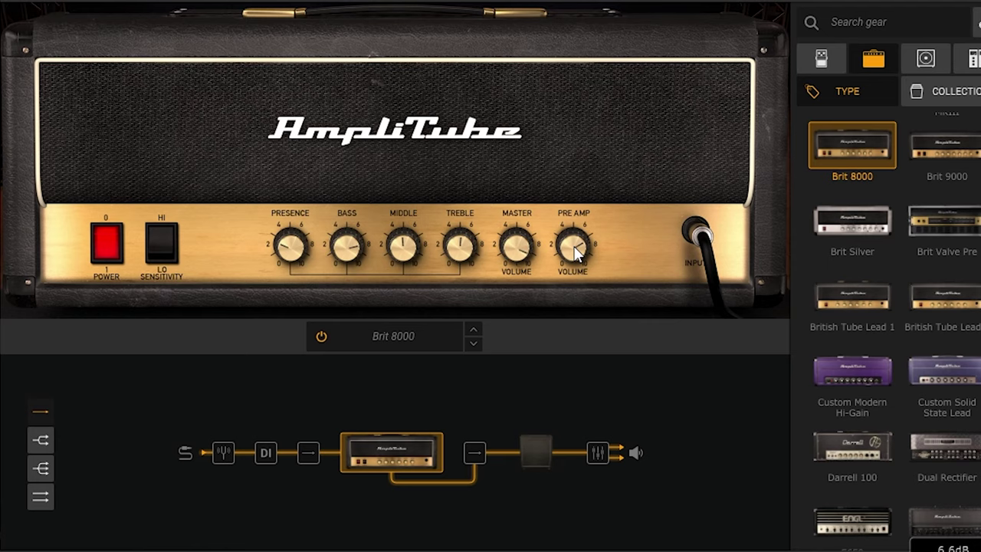
mouse_move(569, 259)
left_click_drag(516, 247, 422, 247)
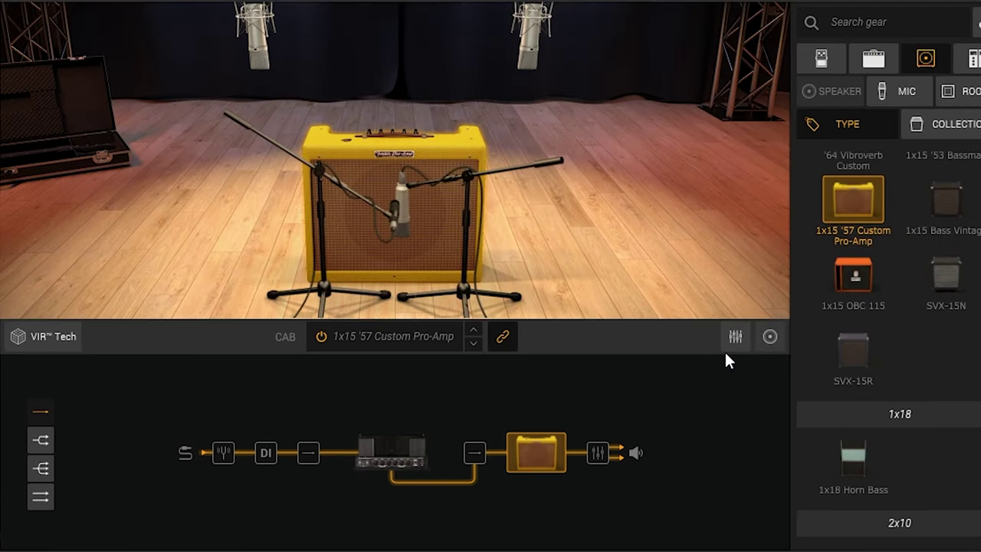
Swap the cabinet to the SVX-15R and scroll through other cabinet options.
left_click(932, 356)
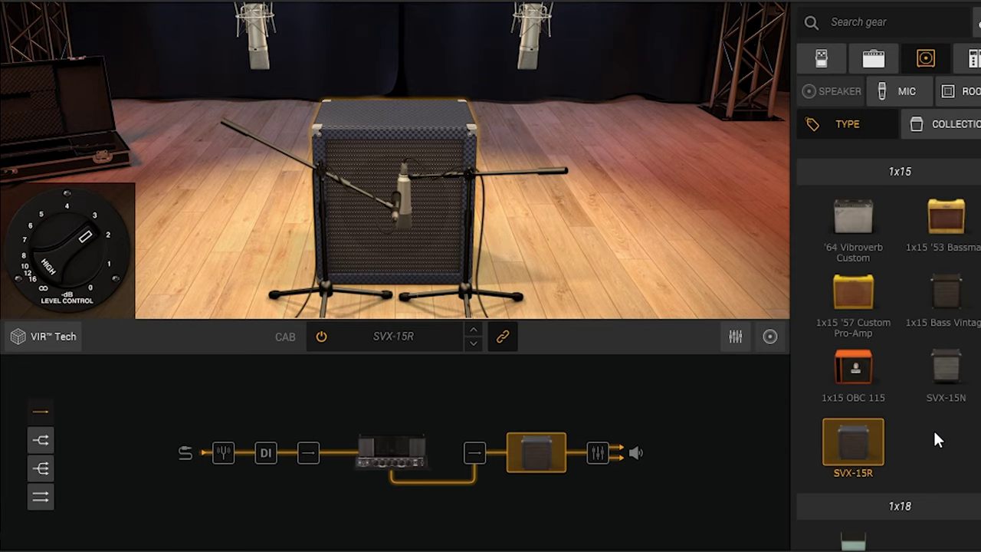
scroll(931, 433, "down", 5)
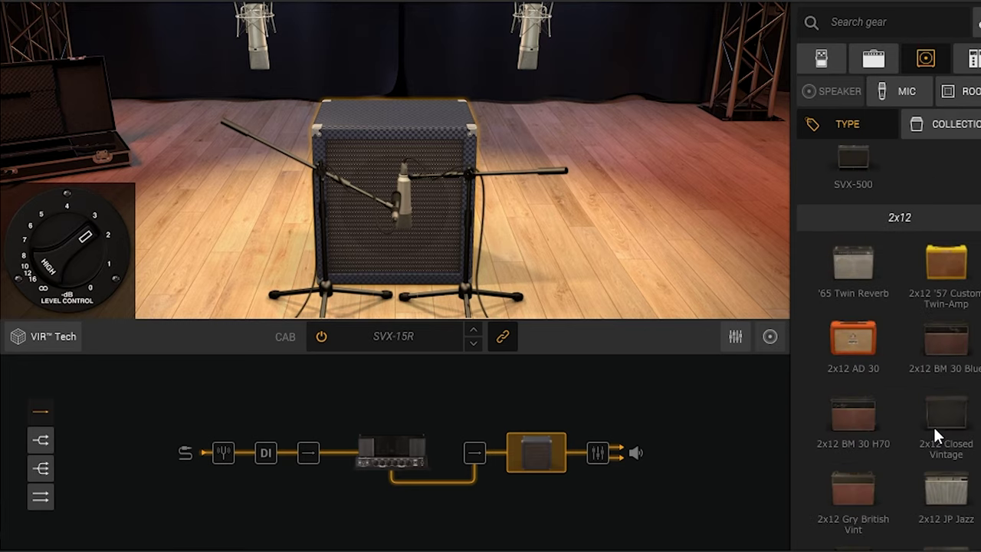
scroll(932, 436, "down", 10)
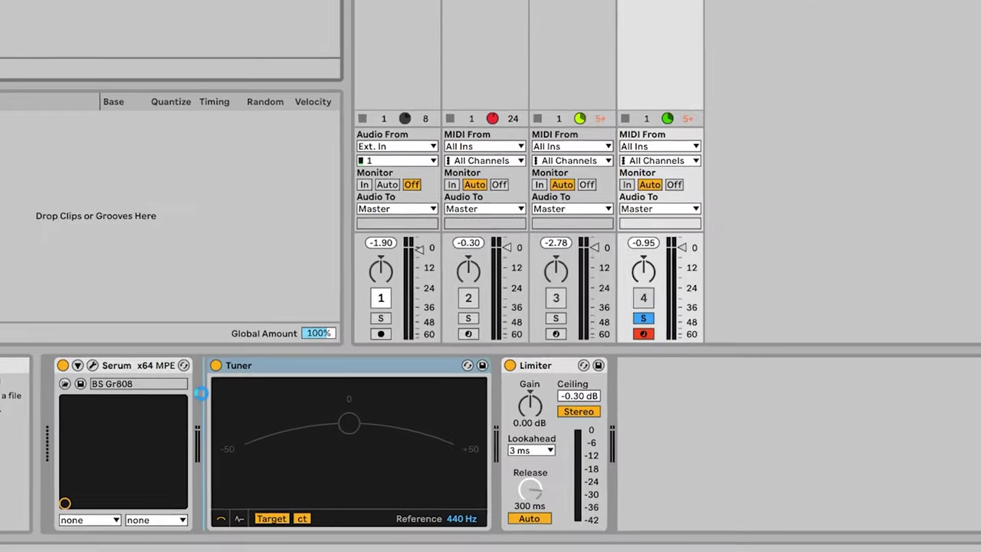
Add an Audio Effect Rack after Serum and create a new chain in it.
left_click_drag(199, 393, 200, 392)
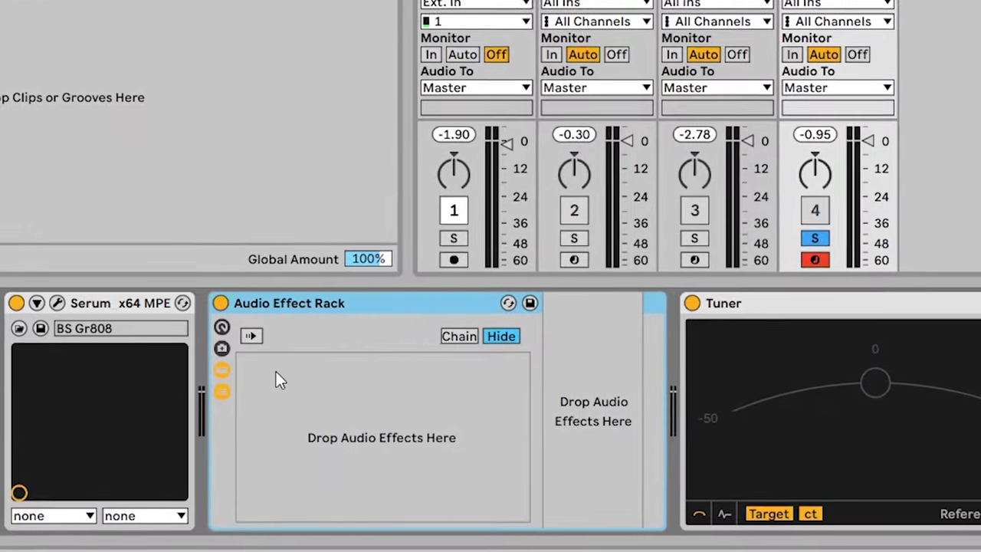
right_click(344, 363)
left_click(406, 364)
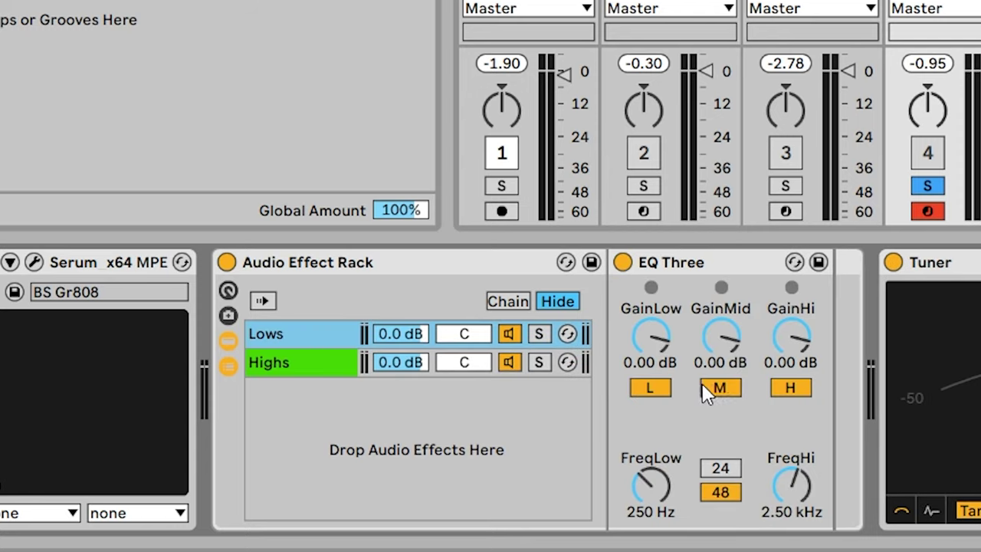
Cut mids and highs on the Lows EQ Three, lows on the Highs EQ, and solo each chain.
left_click(717, 388)
left_click(784, 390)
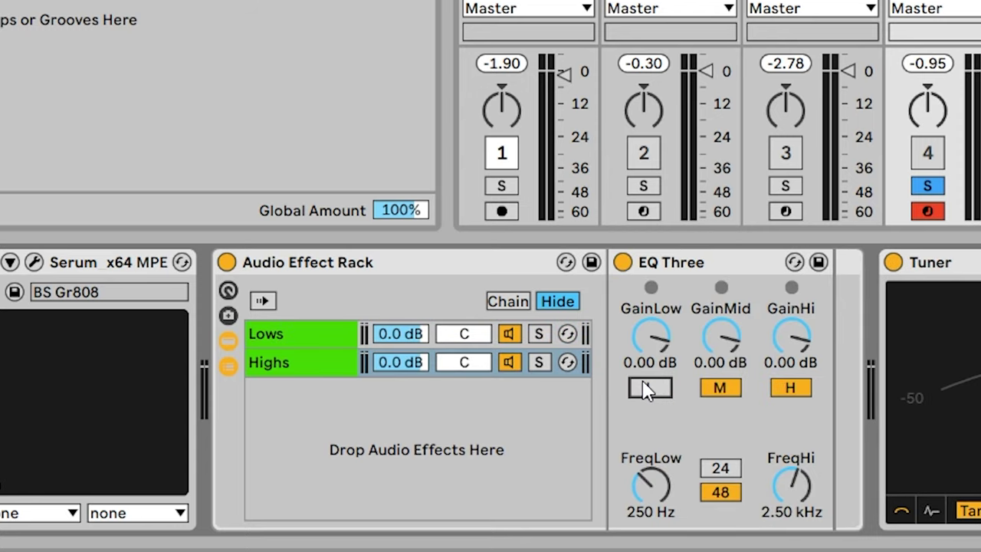
left_click(648, 387)
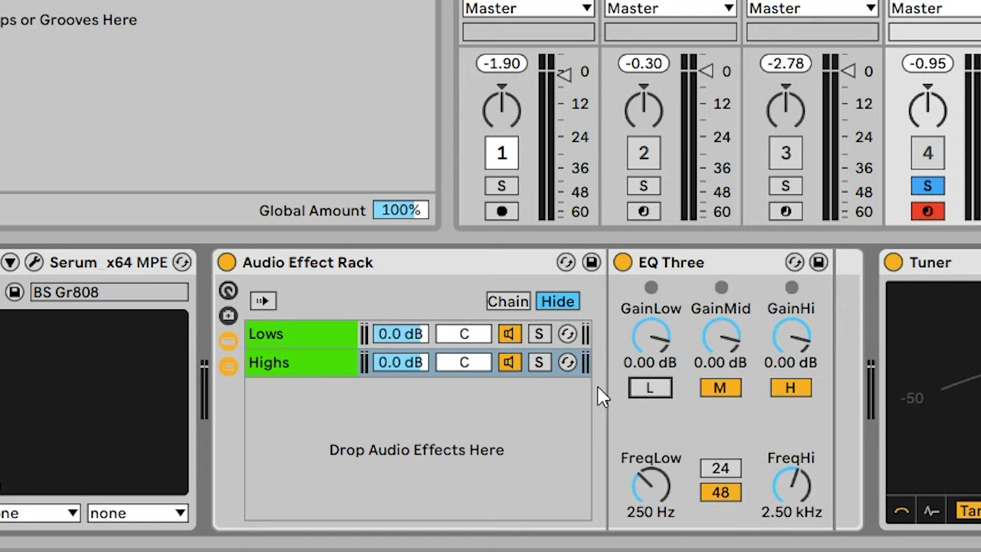
left_click(540, 334)
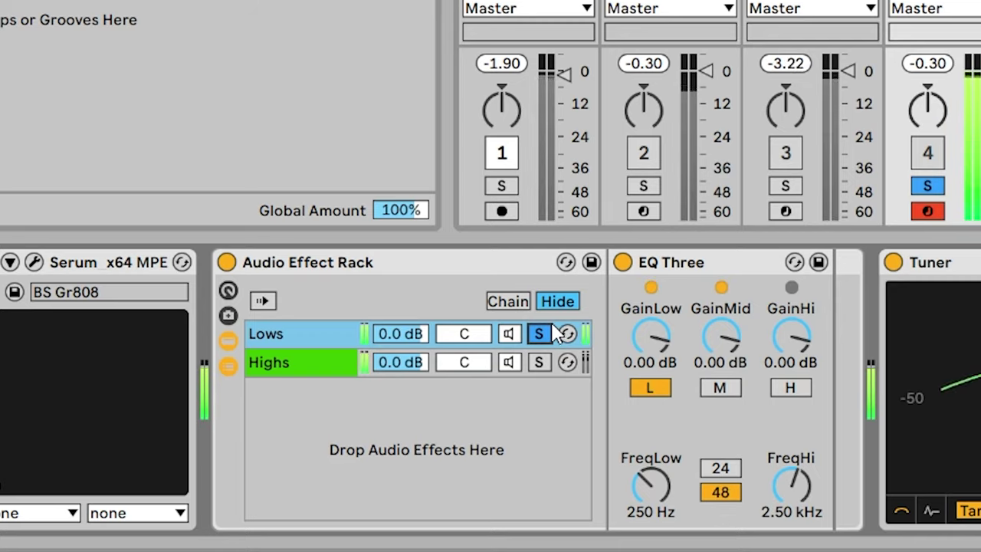
left_click(538, 362)
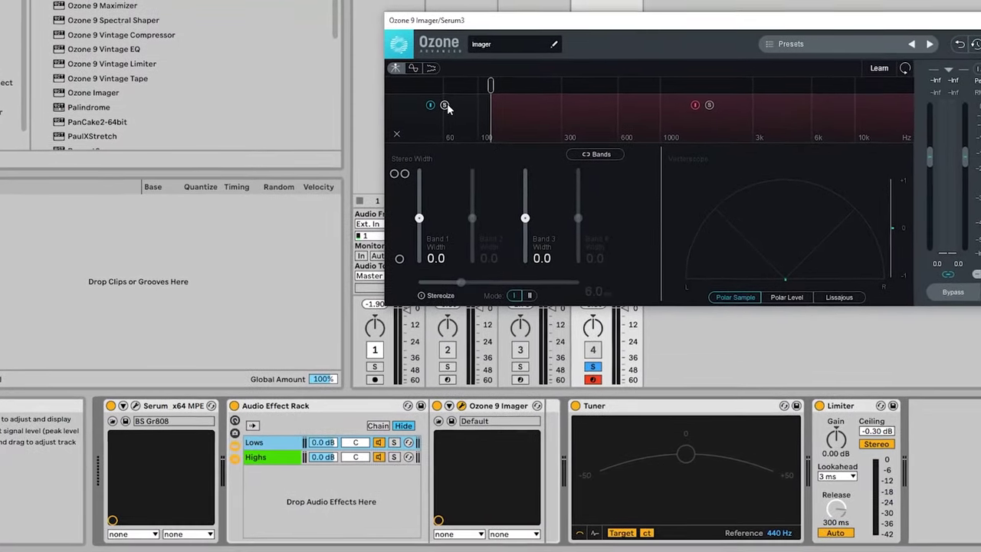
Copy the Ozone 9 Imager and paste it into the Highs chain.
right_click(485, 407)
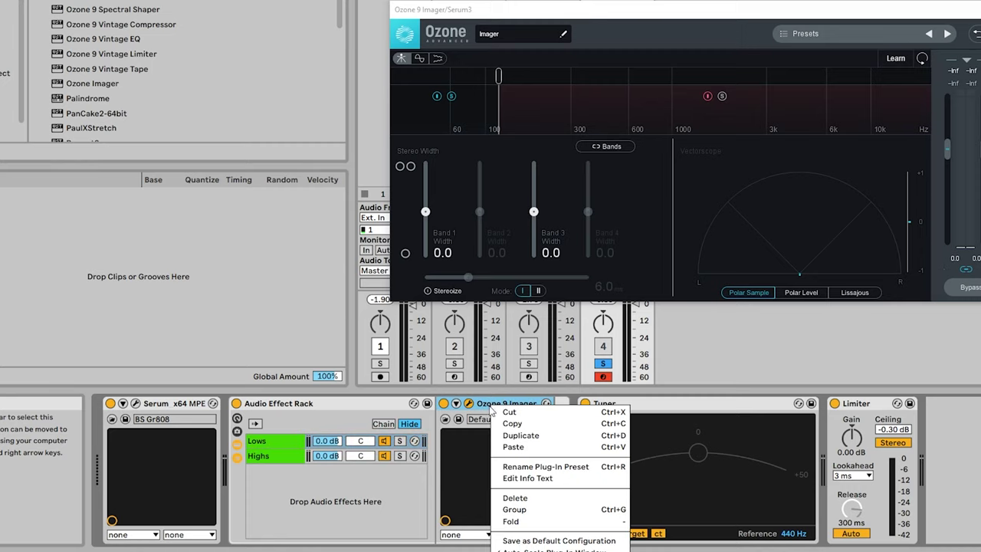
left_click(507, 426)
left_click(279, 459)
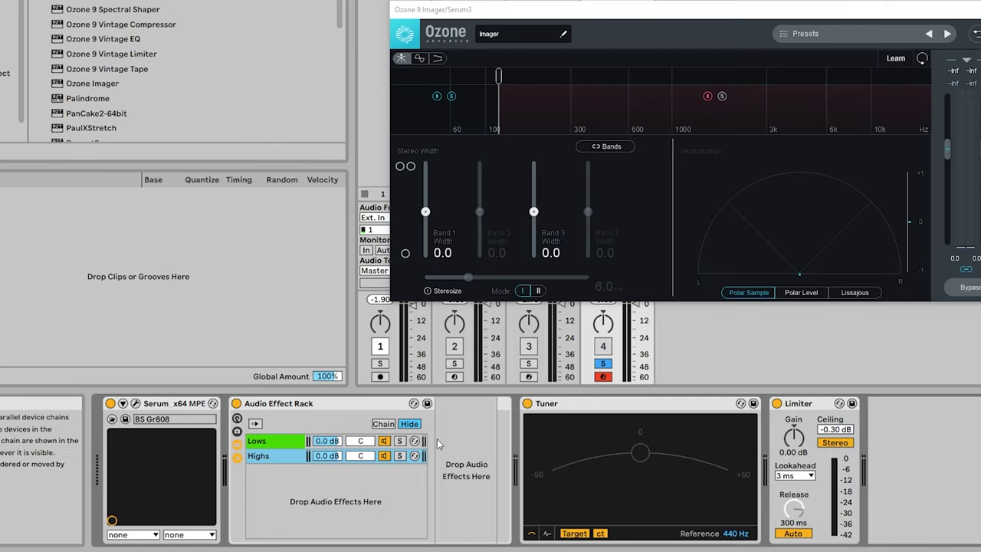
left_click(458, 444)
key("ctrl+v")
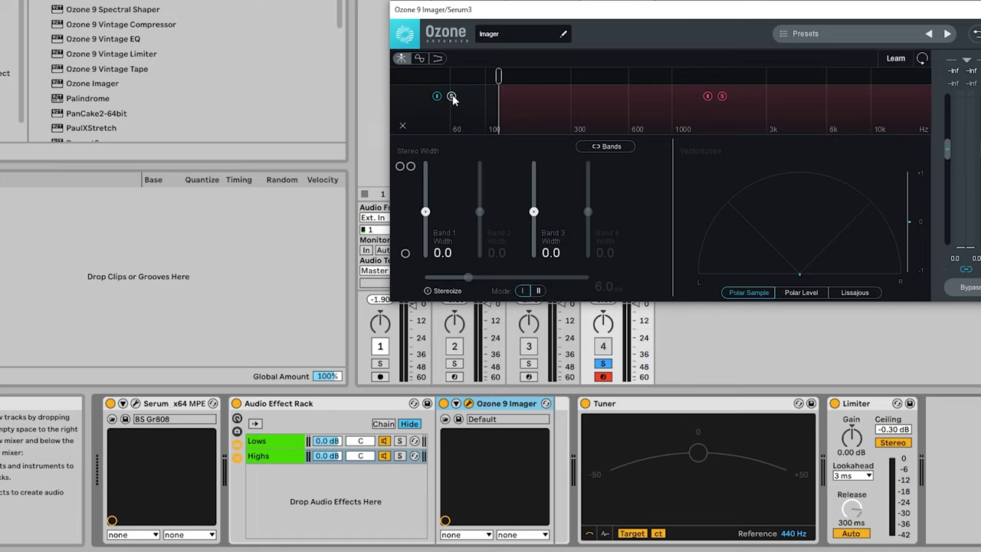
Toggle the rack off and back on, then add Decapitator after Ozone 9 Imager.
key("0")
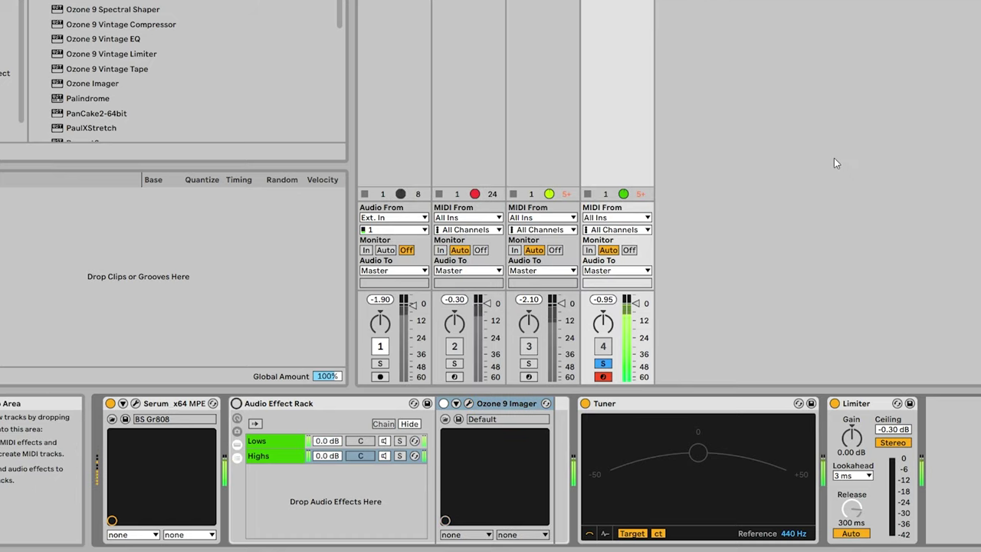
key("0")
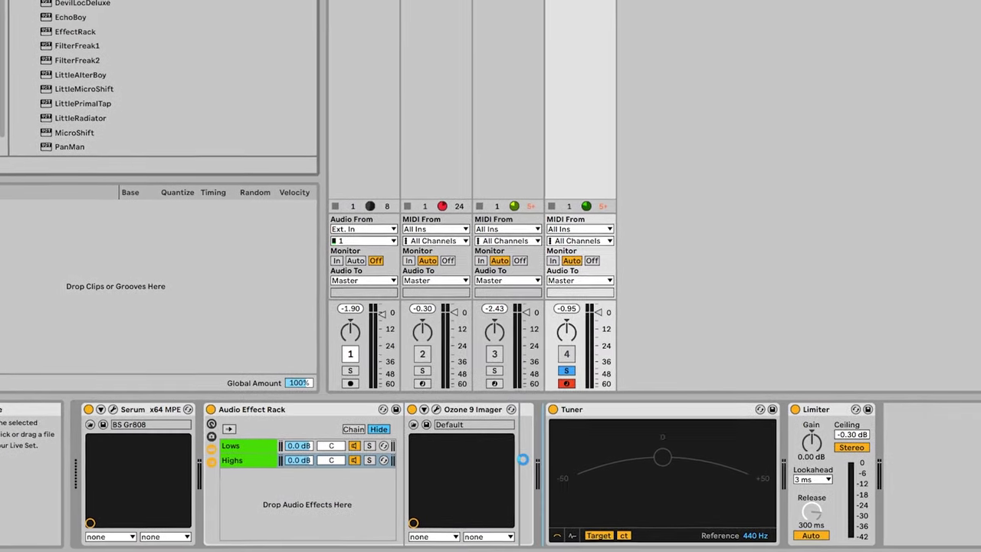
left_click_drag(521, 459, 523, 460)
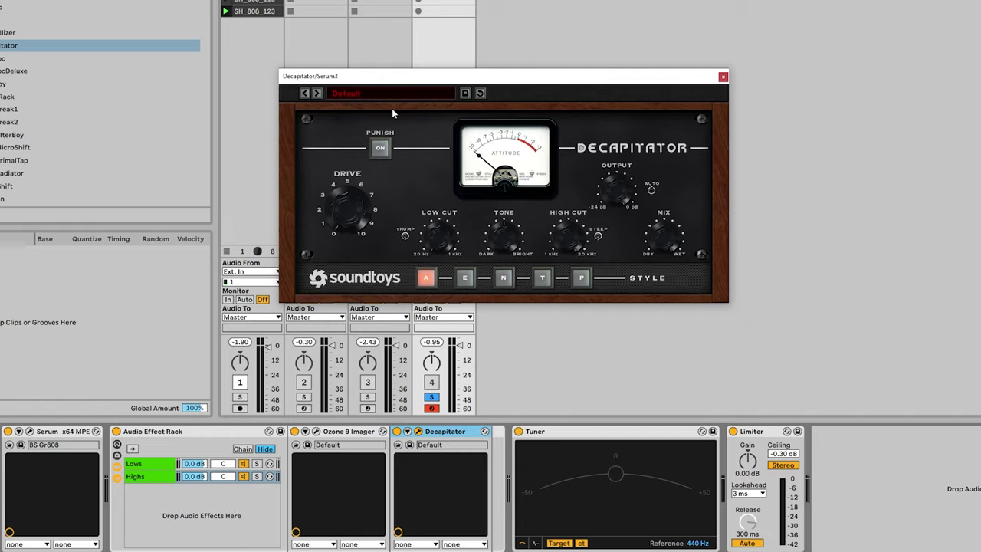
Load Decimort2, RC-20 Retro Color, Amp and Cabinet on Highs, moving Ozone 9 Imager after Cabinet.
left_click(607, 313)
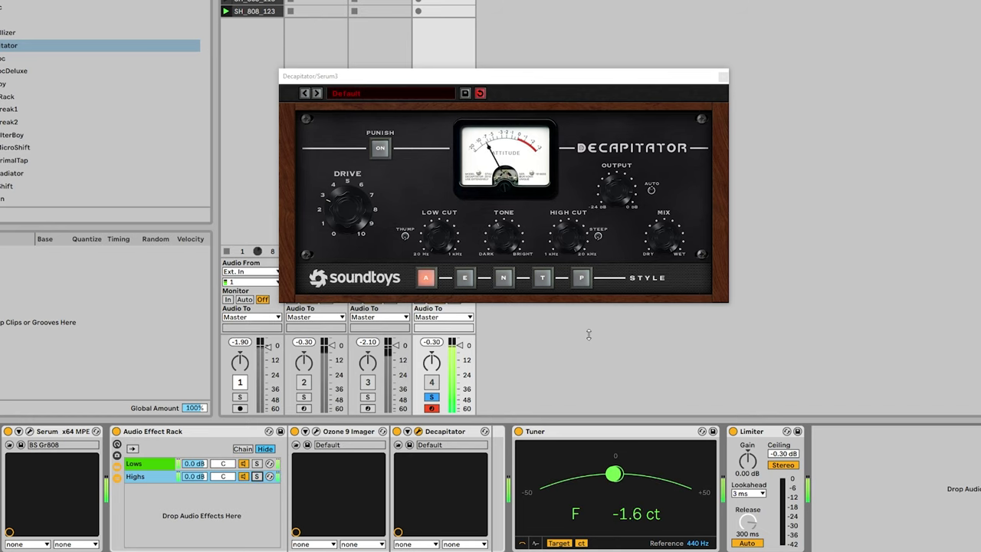
key("Return")
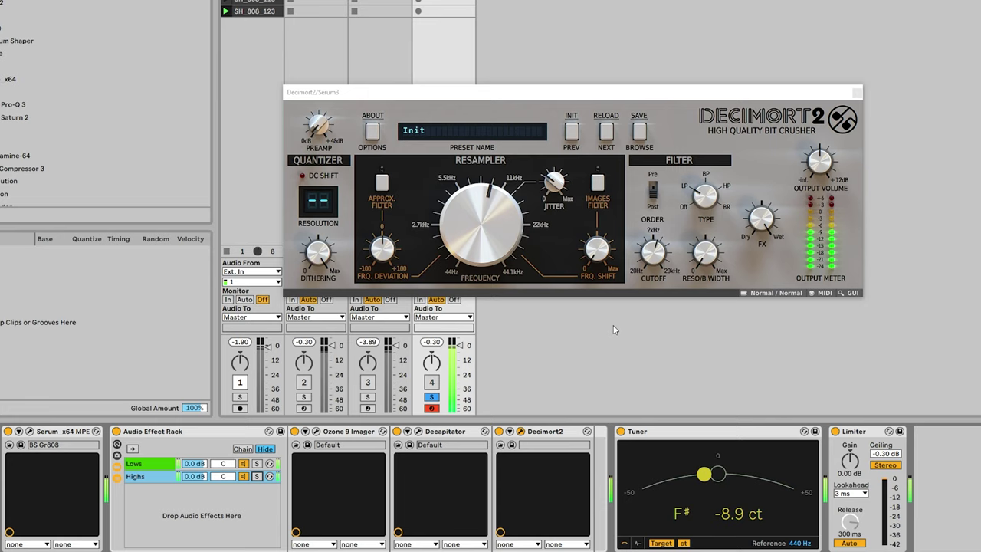
key("Return")
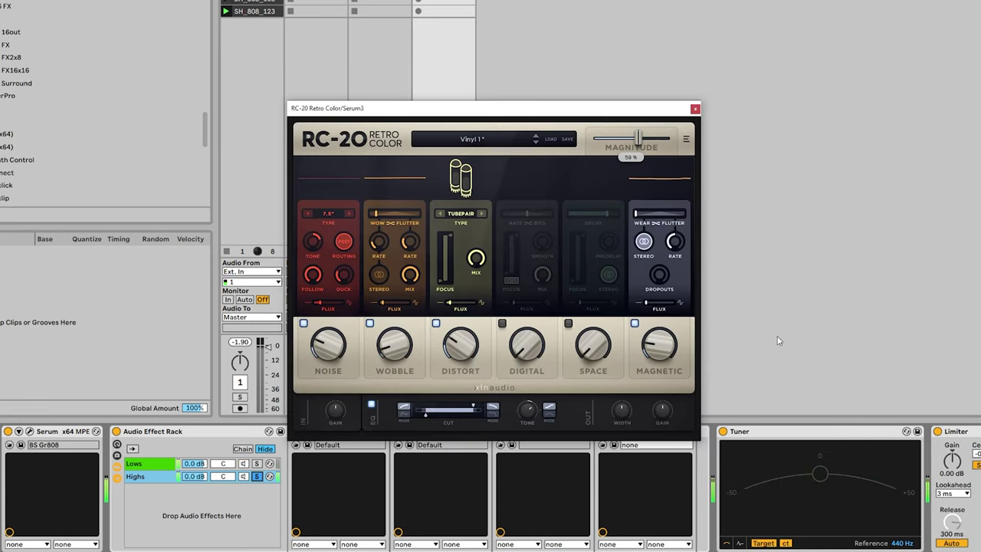
left_click(817, 239)
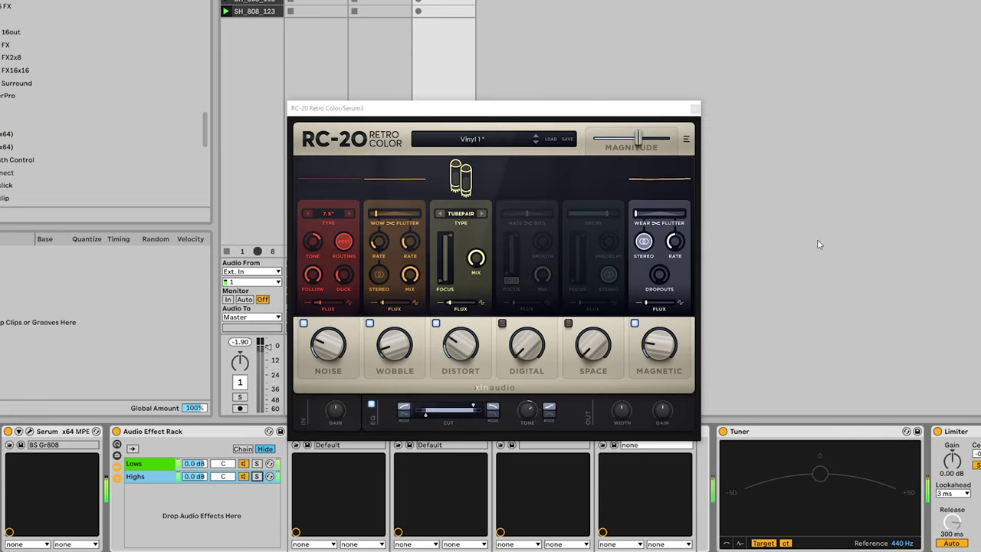
key("Return")
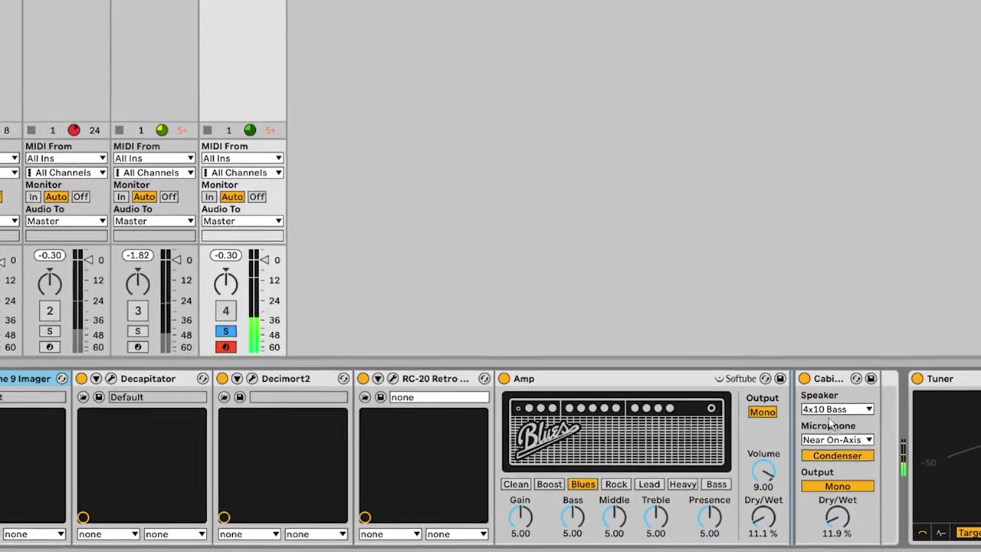
left_click_drag(830, 425, 884, 437)
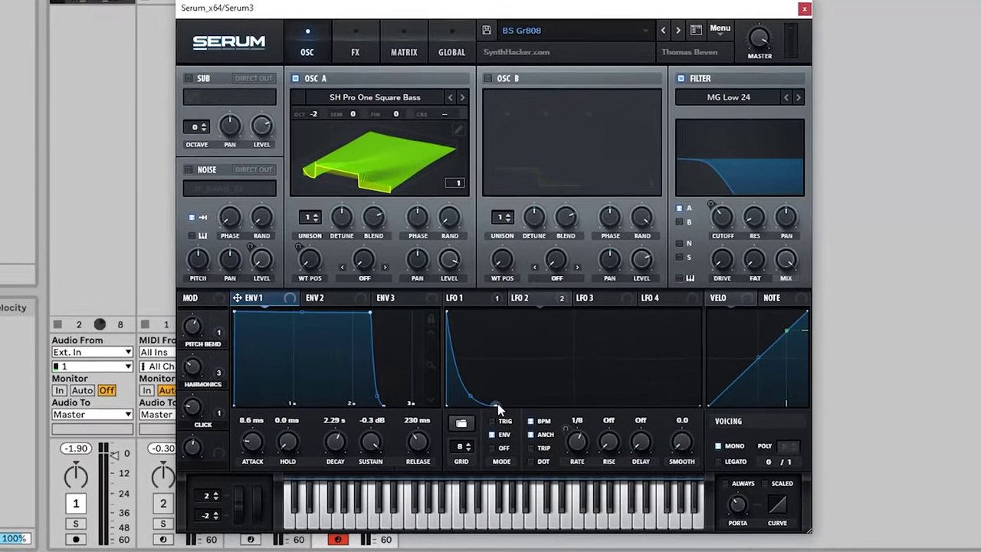
Raise filter cutoff to ~425 Hz, steepen LFO 1 decay, set filter mix 73% and resonance 45%.
mouse_move(716, 240)
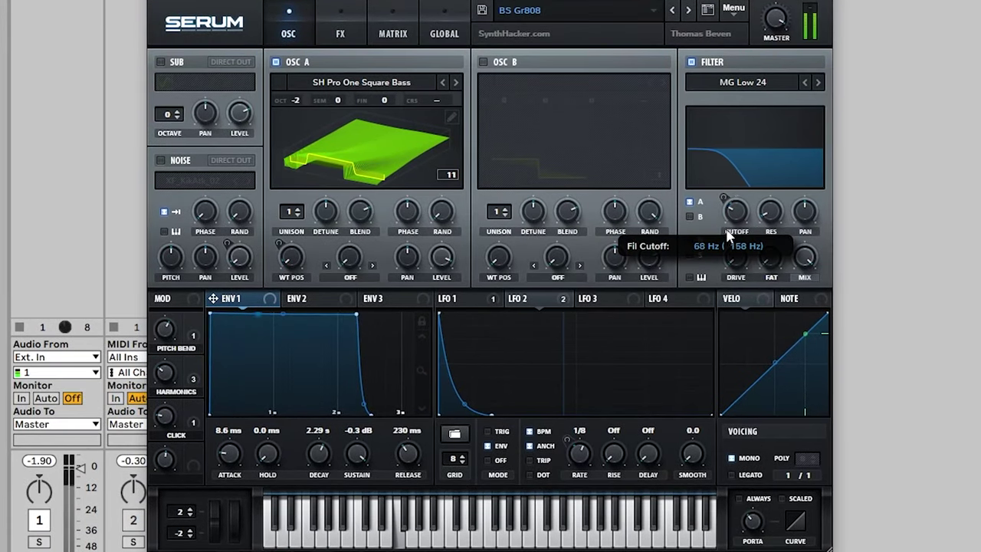
left_click_drag(726, 230, 720, 198)
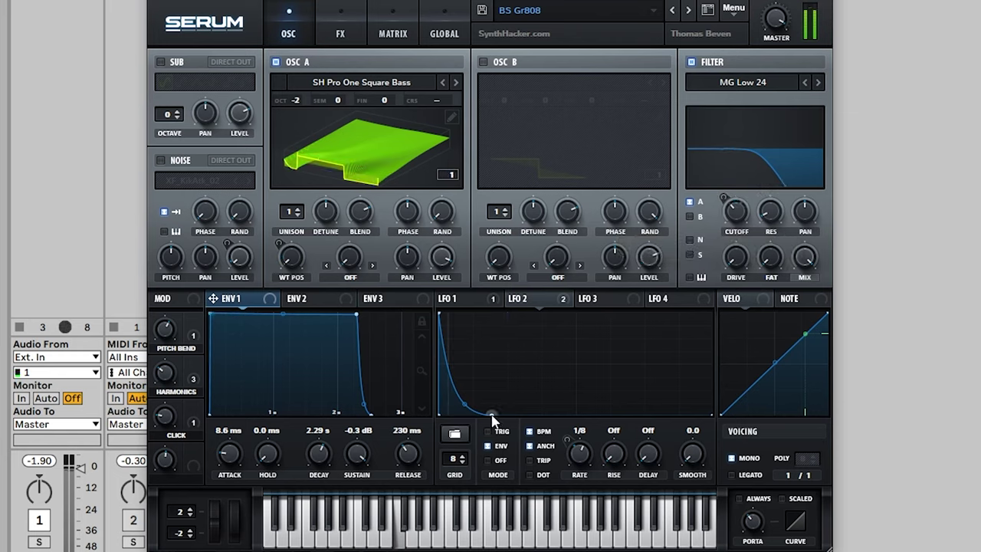
left_click_drag(492, 419, 541, 435)
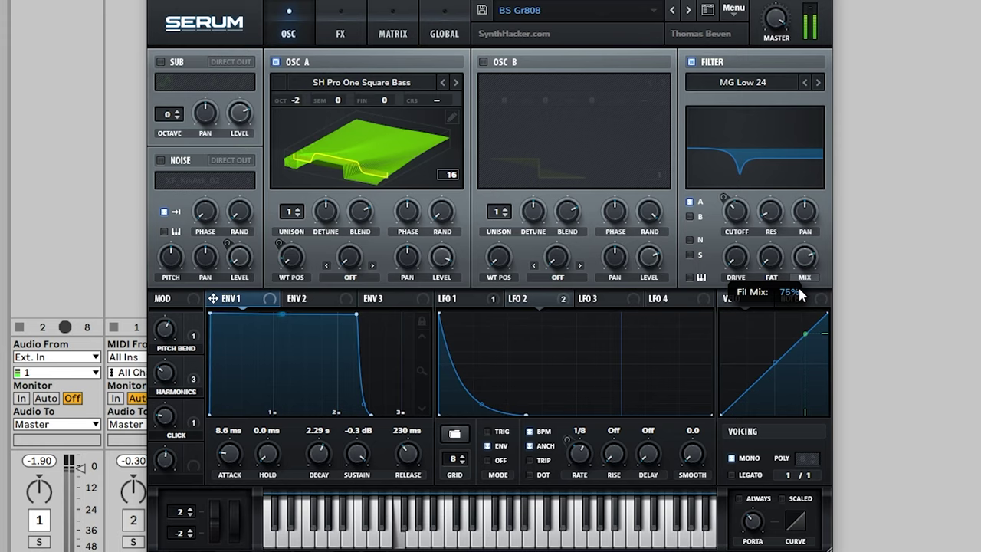
left_click_drag(800, 292, 790, 301)
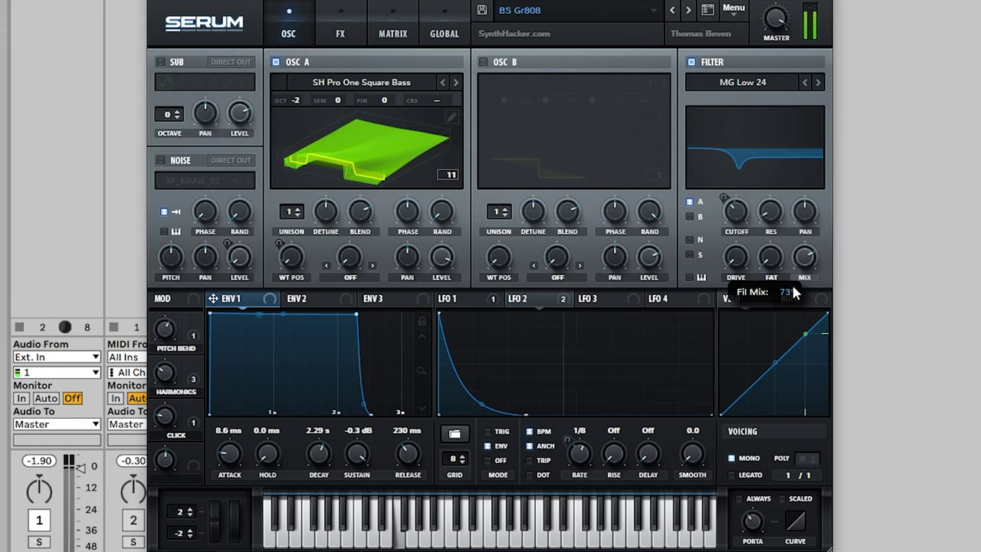
left_click_drag(766, 208, 776, 238)
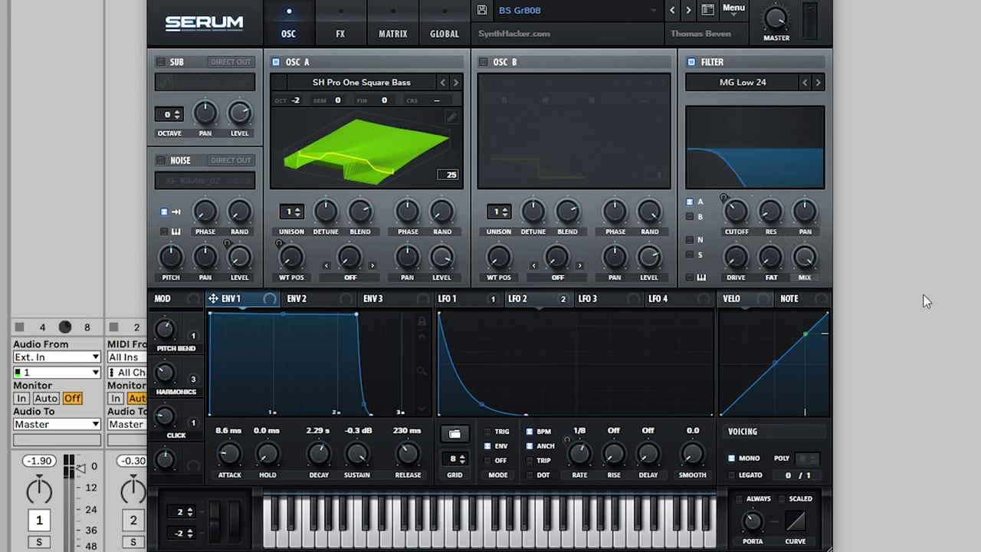